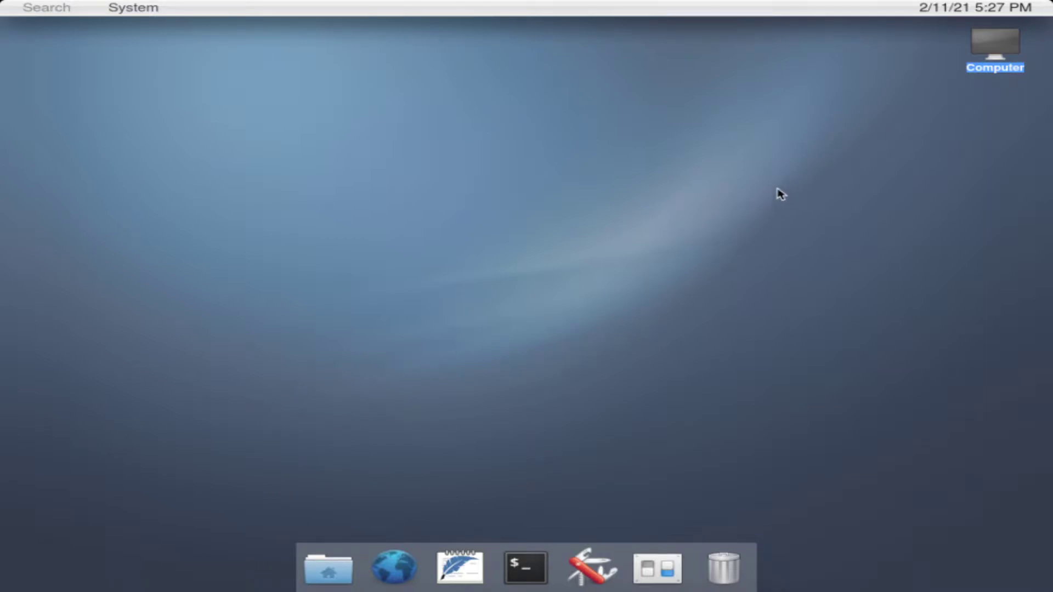
left_click(738, 212)
left_click_drag(702, 215, 169, 417)
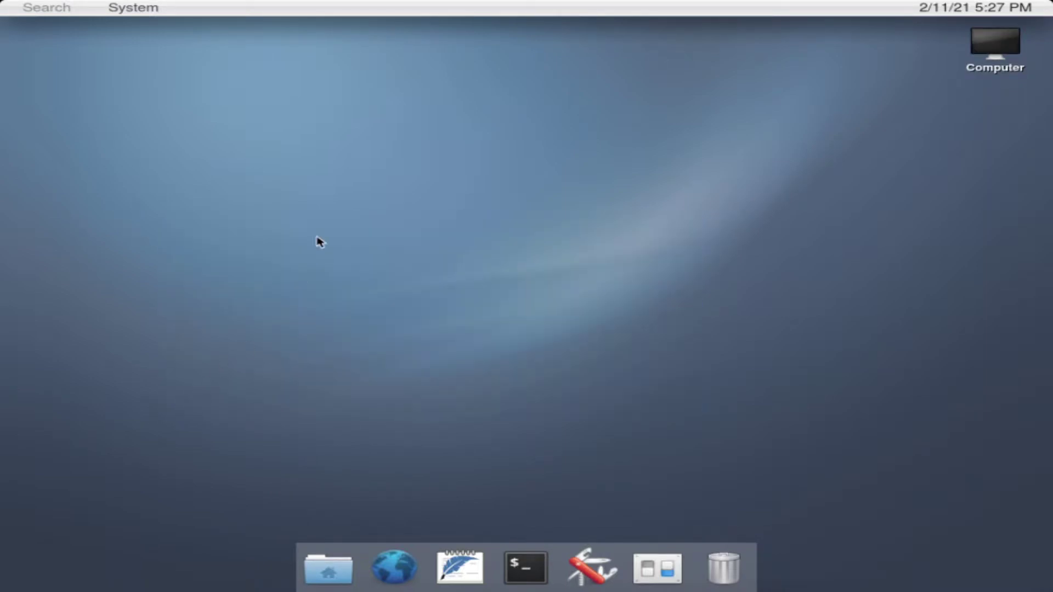
left_click_drag(332, 196, 650, 418)
left_click_drag(756, 492, 292, 171)
Search the system for "krit", launch Krita and agree to download it.
left_click(33, 14)
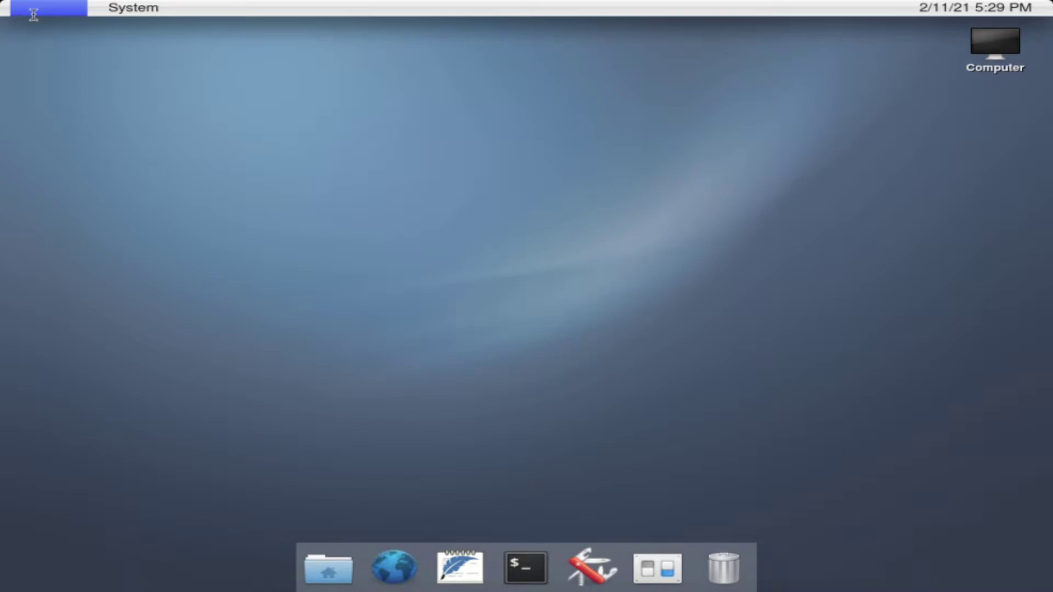
type("krit")
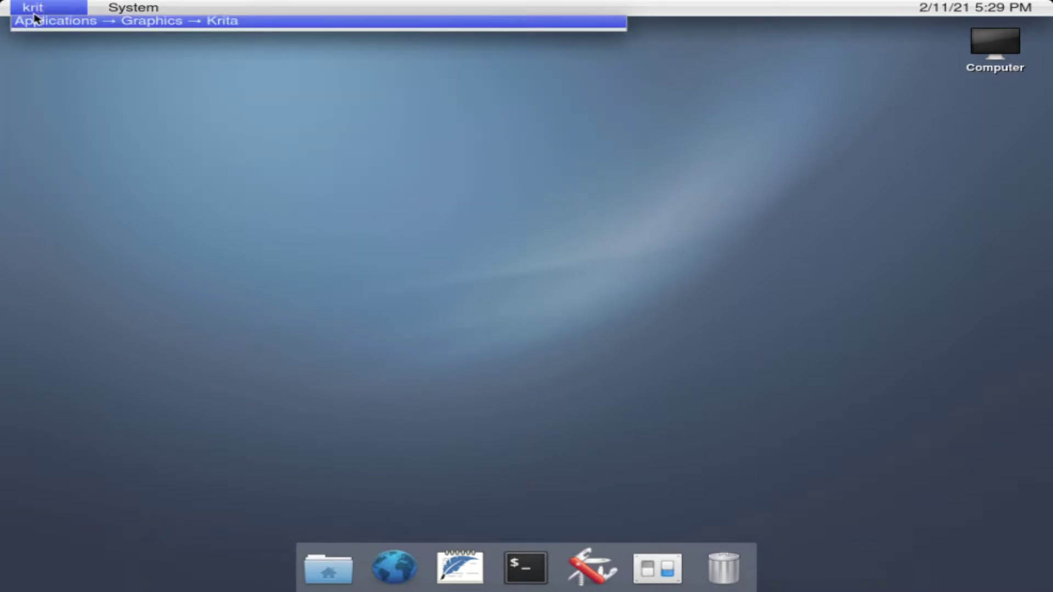
left_click(52, 22)
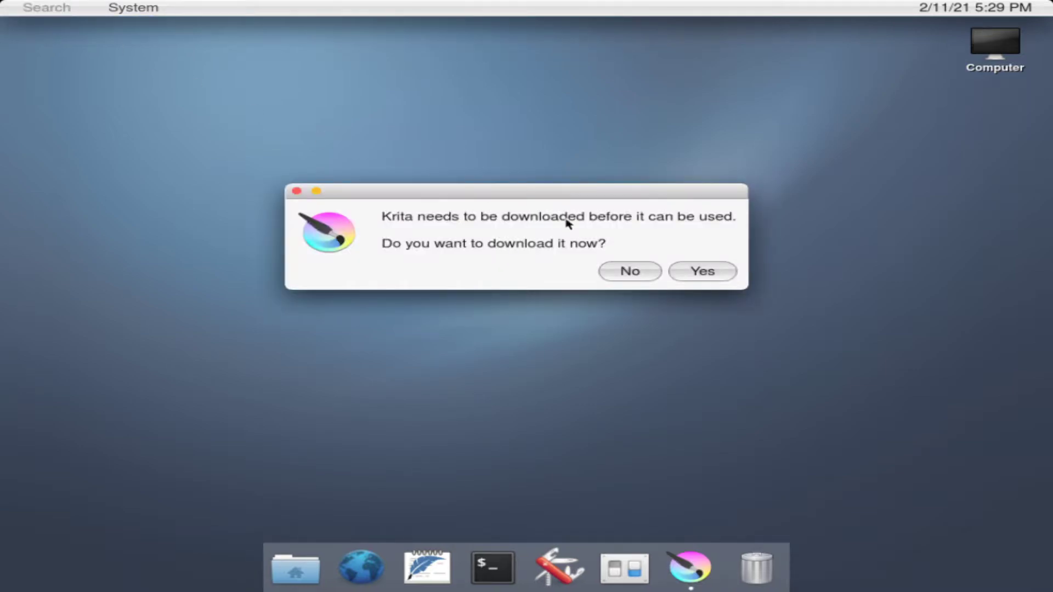
left_click(710, 272)
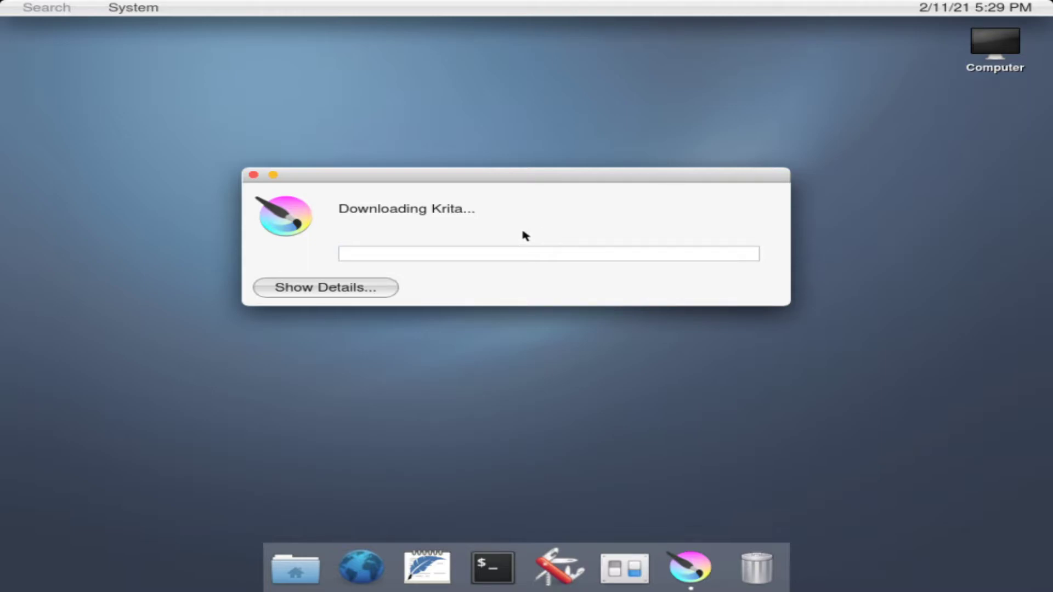
Show the details of the Krita download, look through the package log and close the download window.
left_click(377, 291)
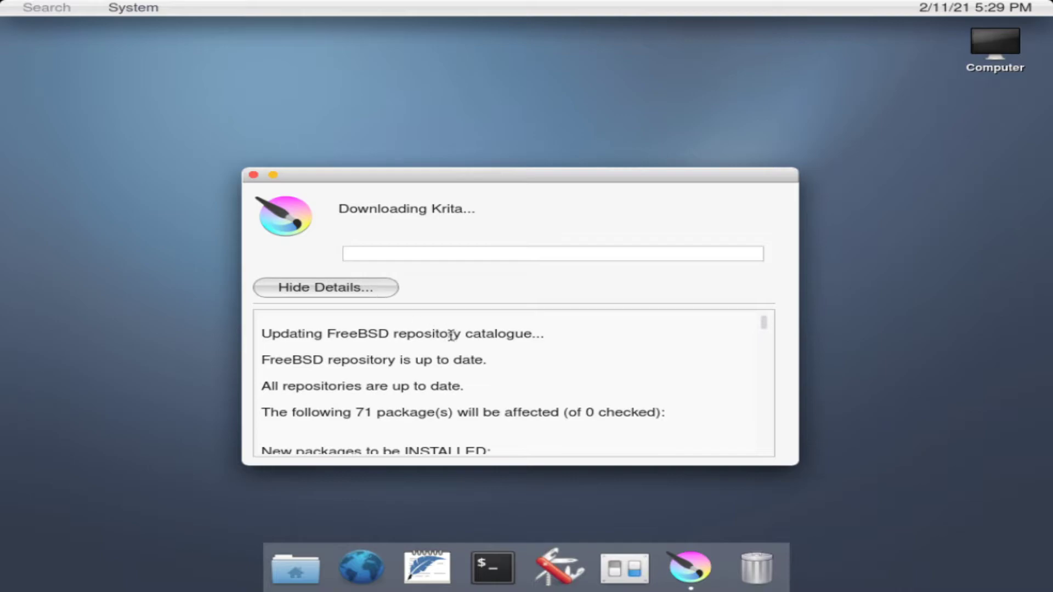
scroll(488, 355, "down", 5)
scroll(494, 358, "down", 15)
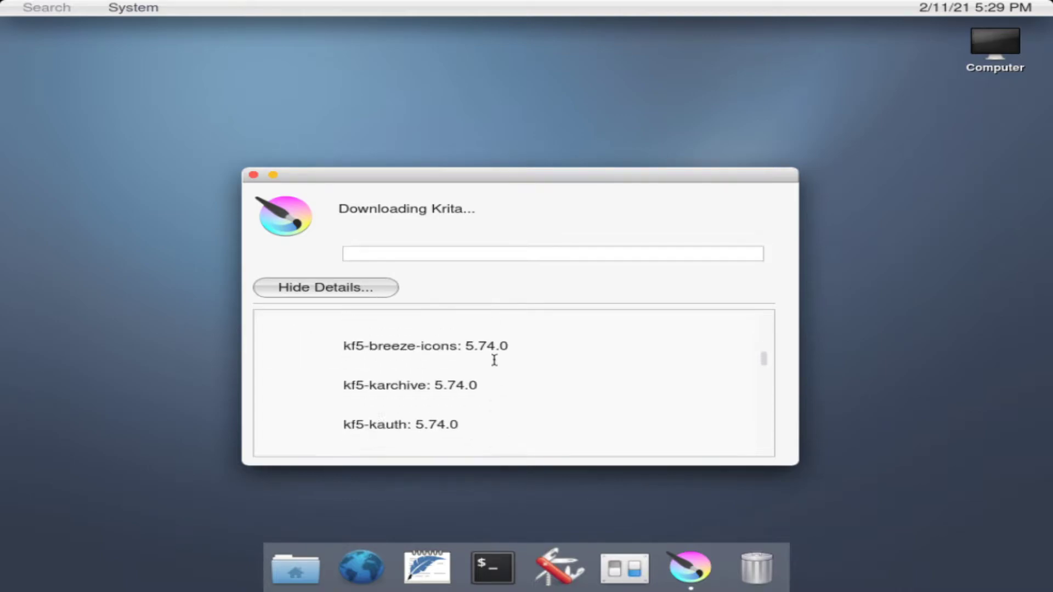
scroll(499, 363, "down", 20)
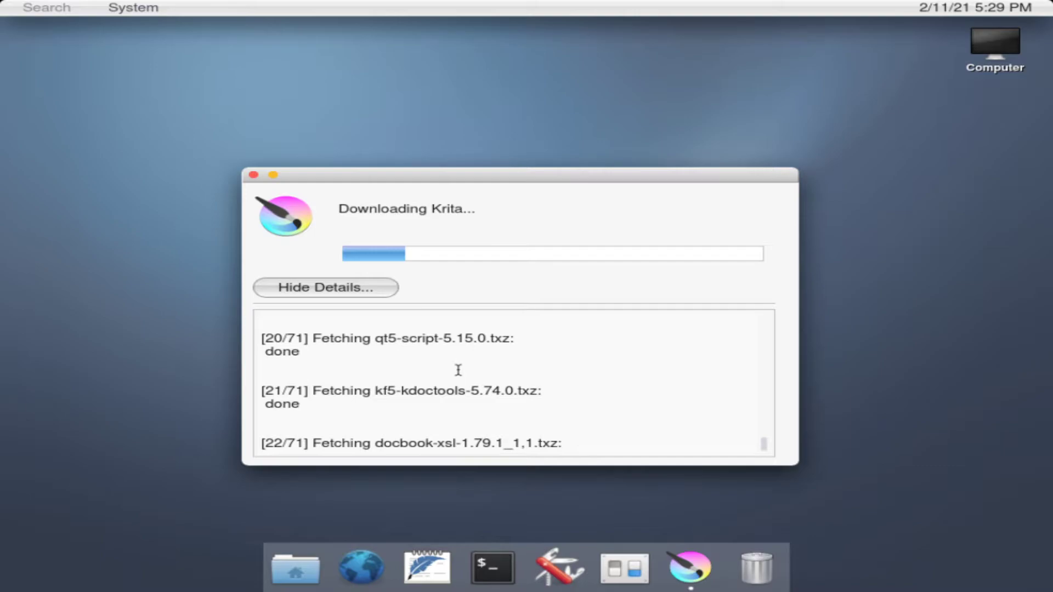
left_click(253, 175)
left_click_drag(400, 246, 543, 310)
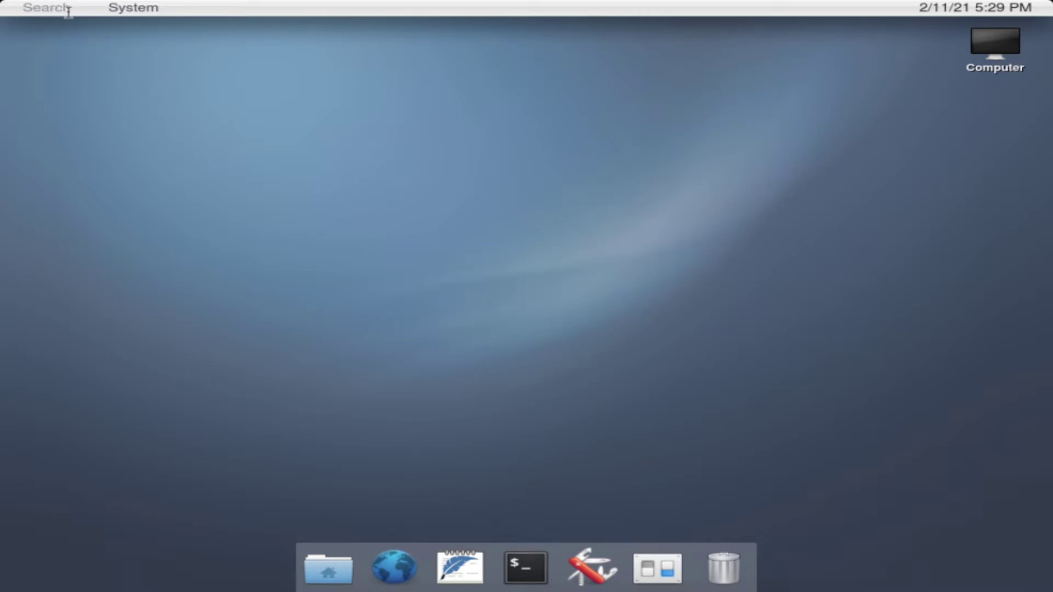
left_click_drag(237, 116, 570, 335)
Open the home folder, browse up to the root directory and return to the liveuser folder.
left_click(326, 570)
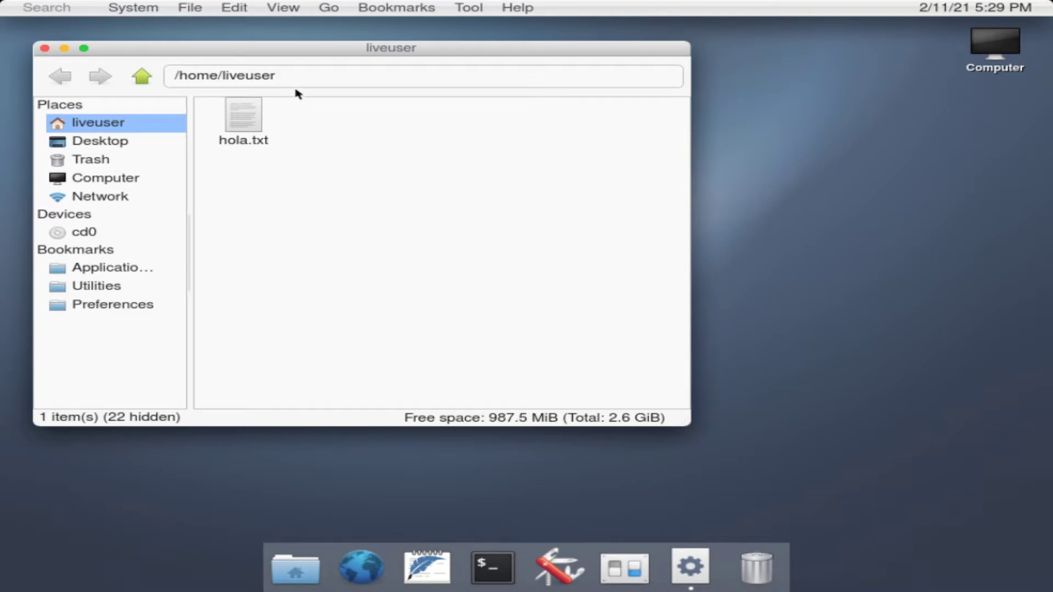
left_click(138, 86)
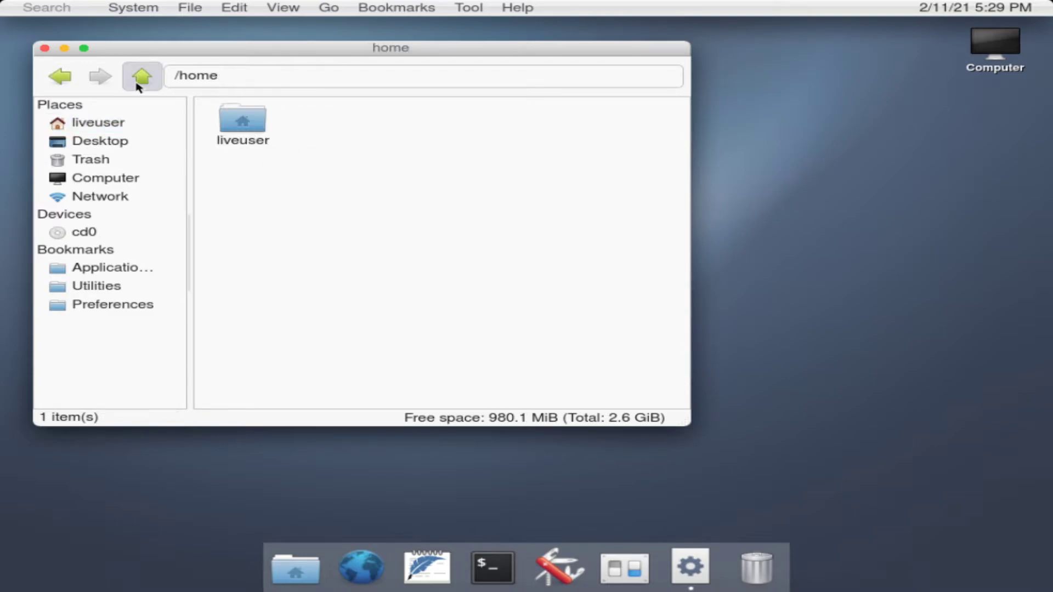
left_click(141, 77)
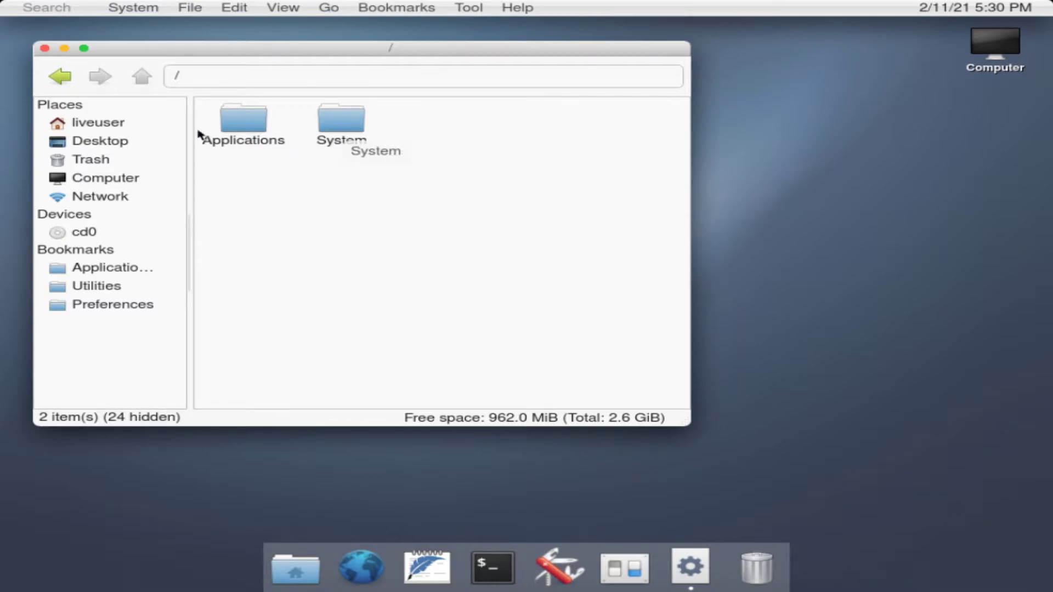
left_click(100, 124)
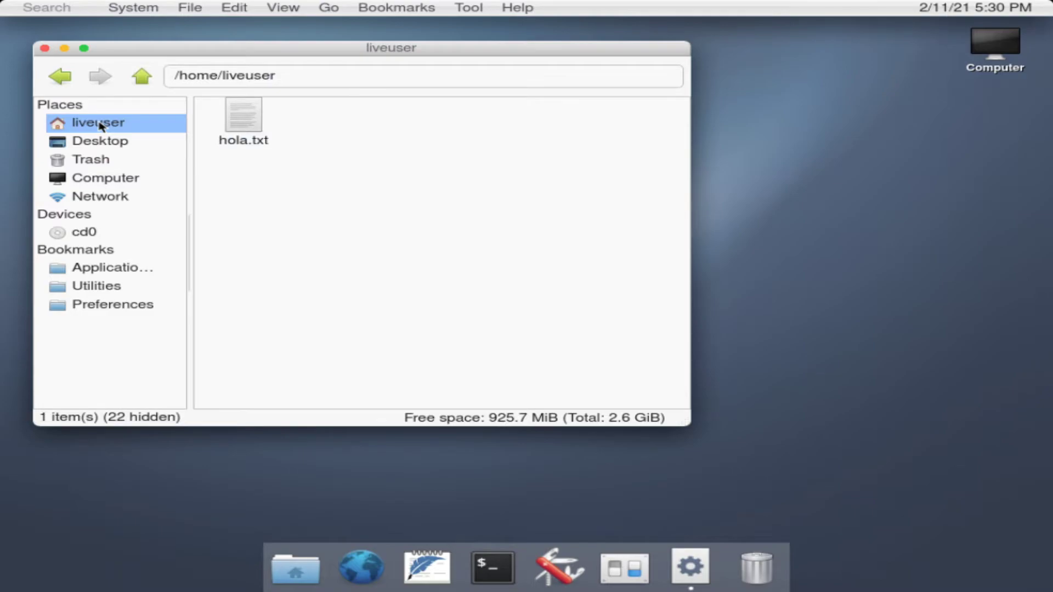
Open hola.txt from the liveuser folder, and minimize and restore its FeatherPad window.
left_click(239, 125)
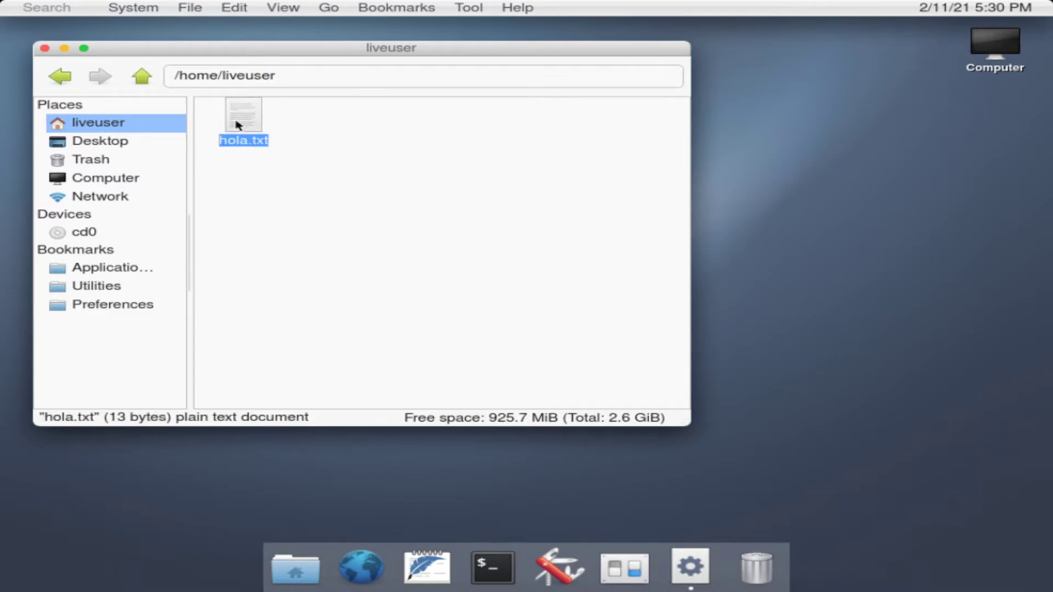
double_click(239, 125)
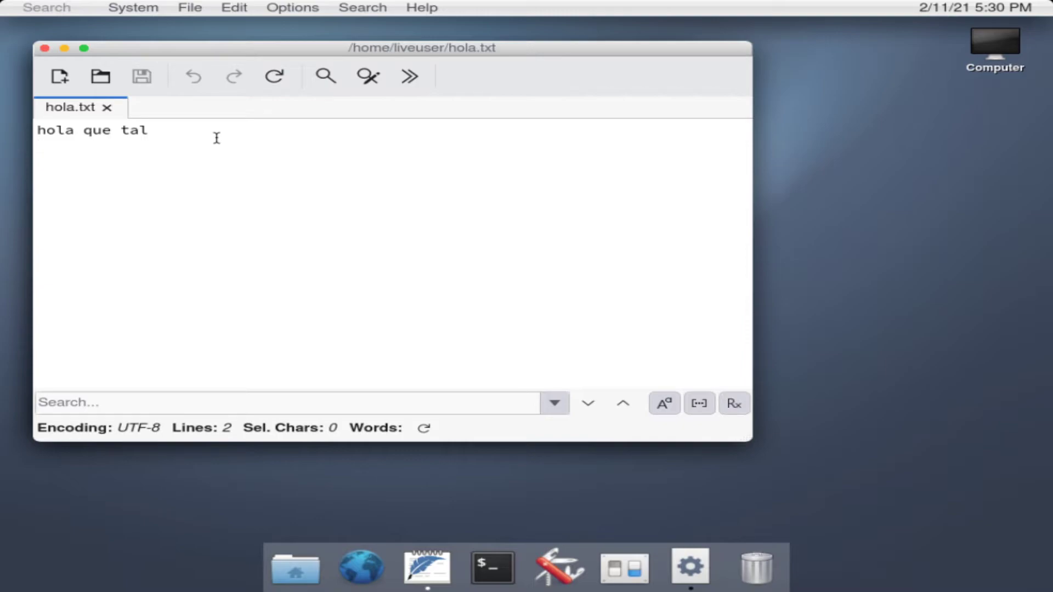
left_click(439, 567)
left_click(439, 565)
left_click(439, 564)
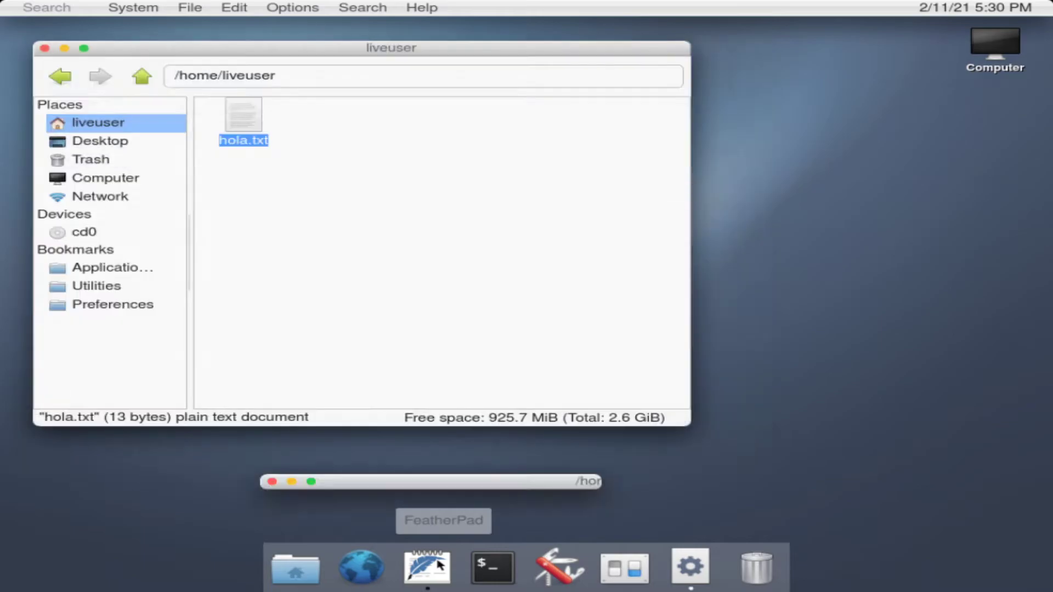
left_click(439, 565)
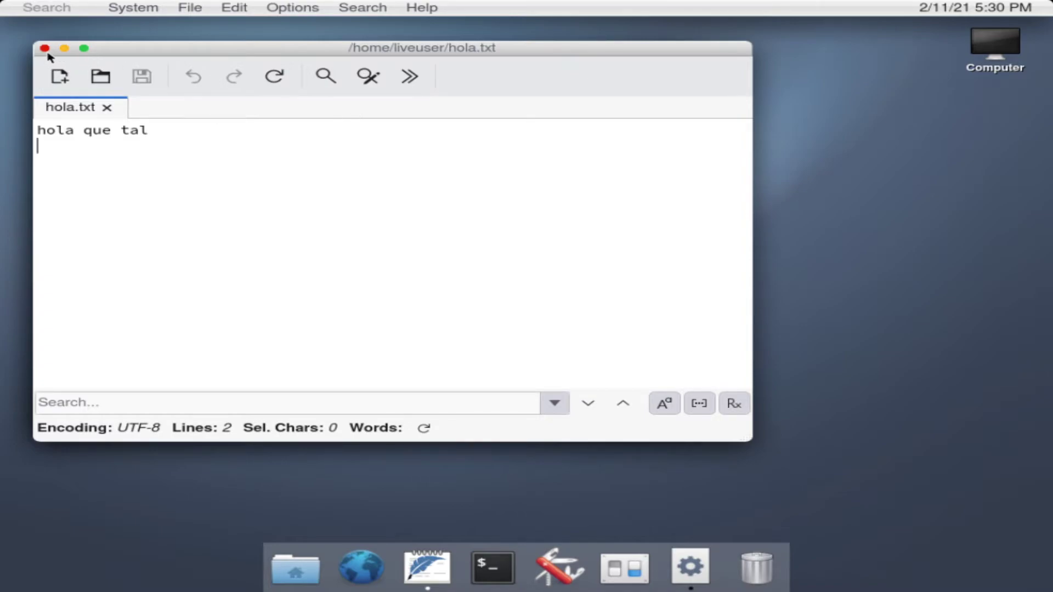
Open the text editor's preferences, look over the window settings and close the dialog.
left_click(290, 14)
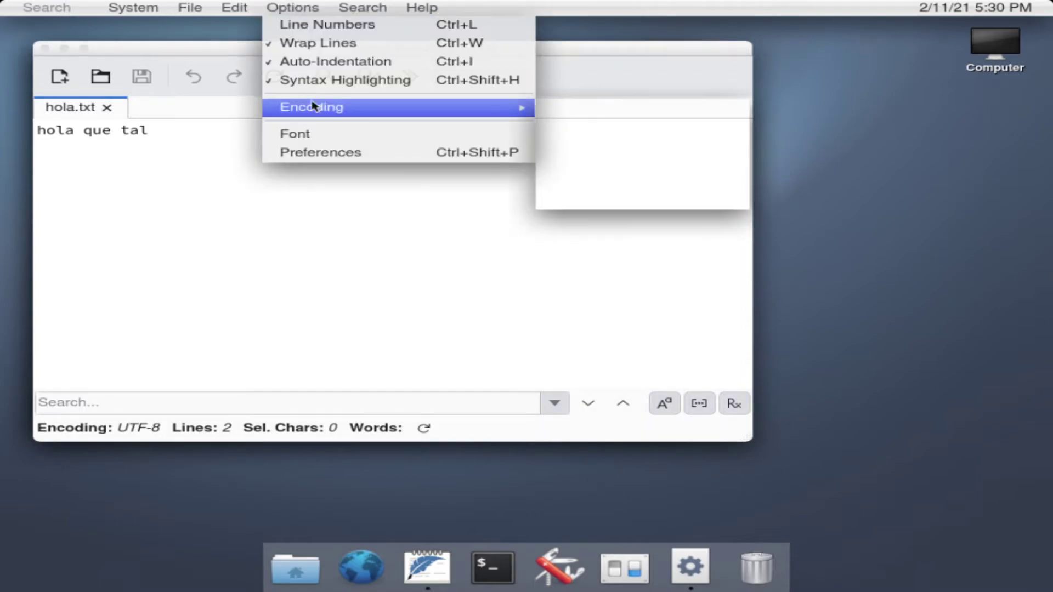
left_click(314, 153)
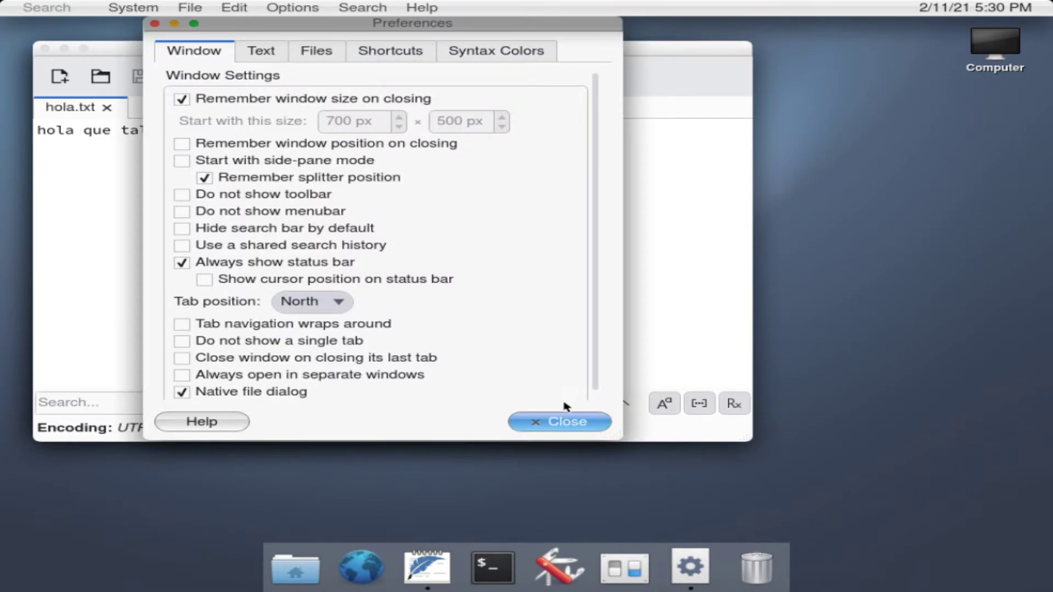
left_click(555, 422)
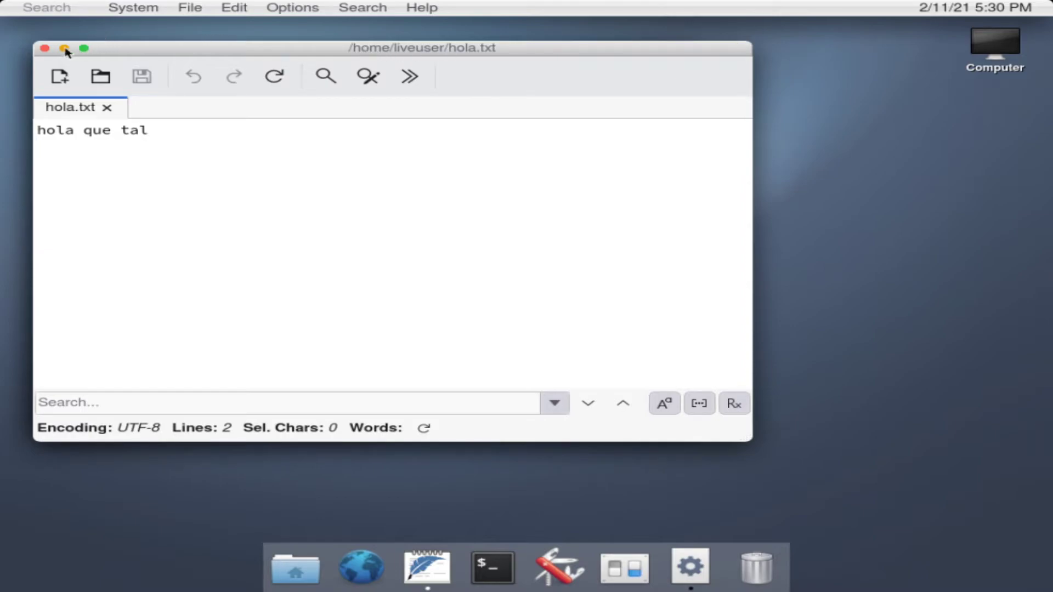
Close the hola.txt editor window and the liveuser folder window.
left_click(45, 48)
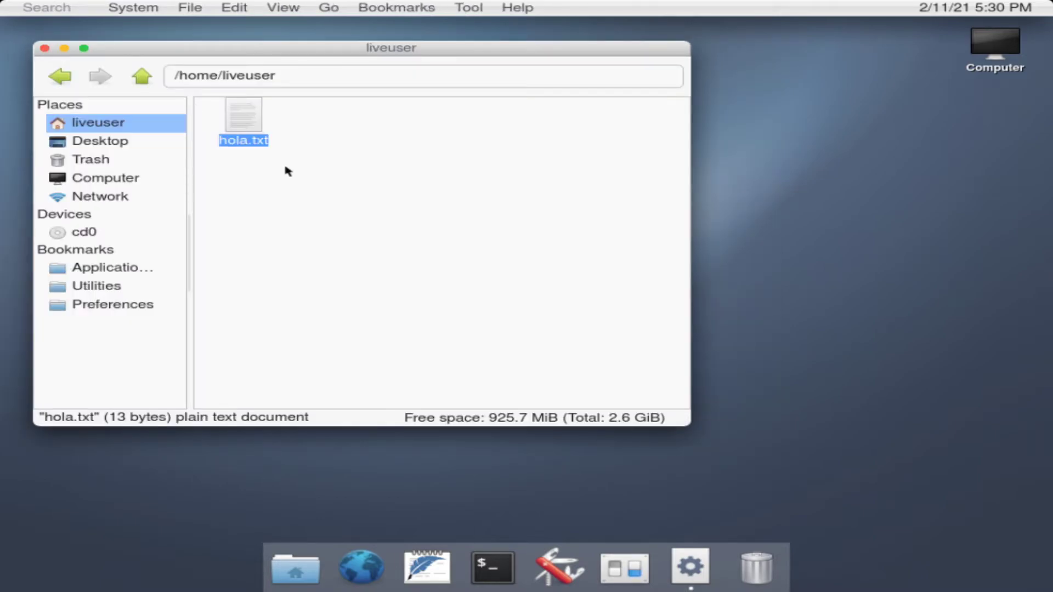
left_click(294, 176)
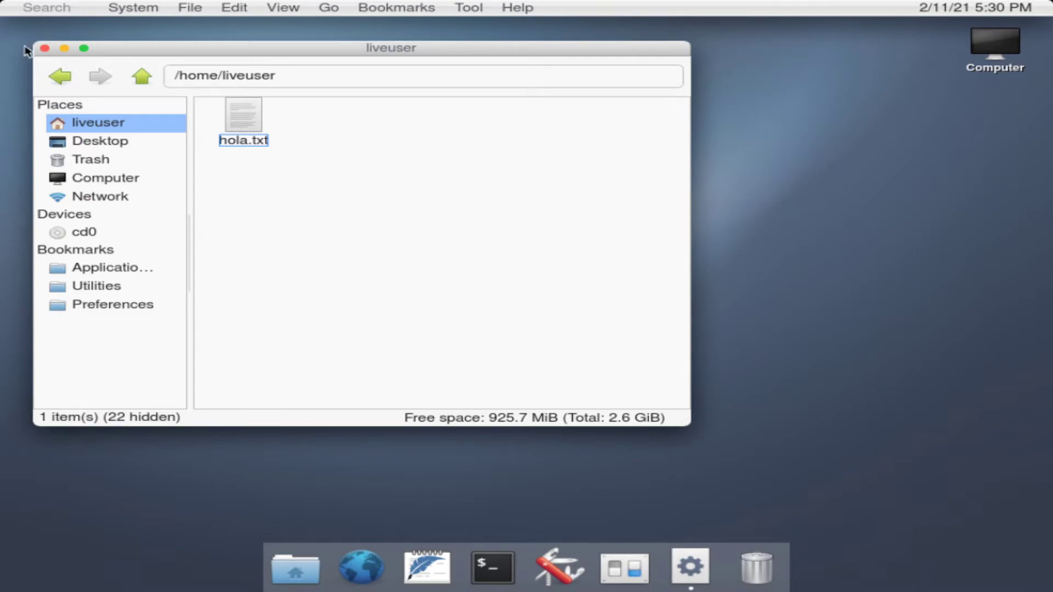
left_click(45, 49)
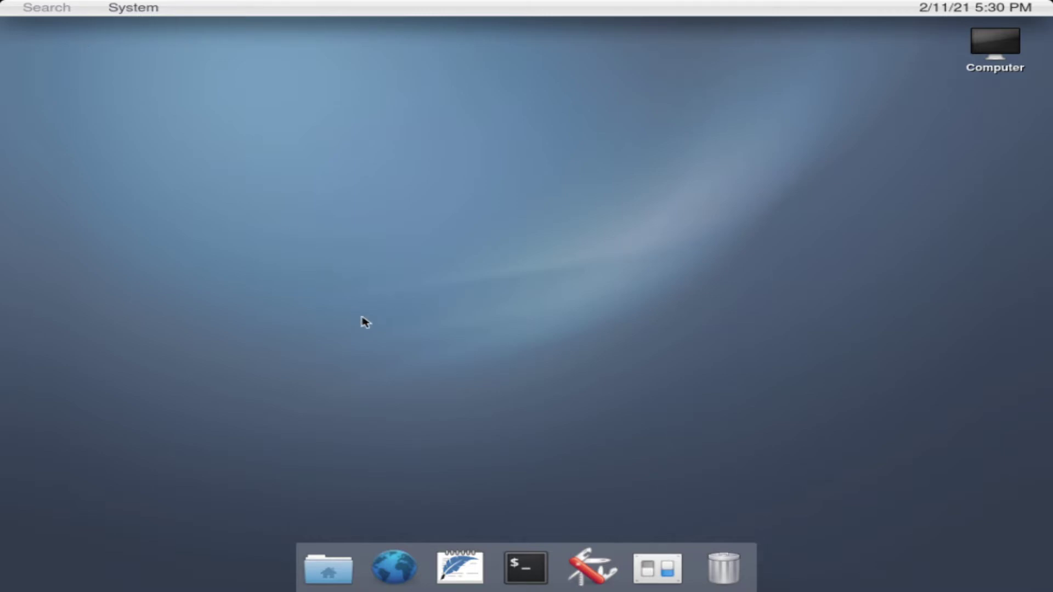
Open a terminal, run "uname -a" to view the system version, and close the terminal.
left_click(527, 554)
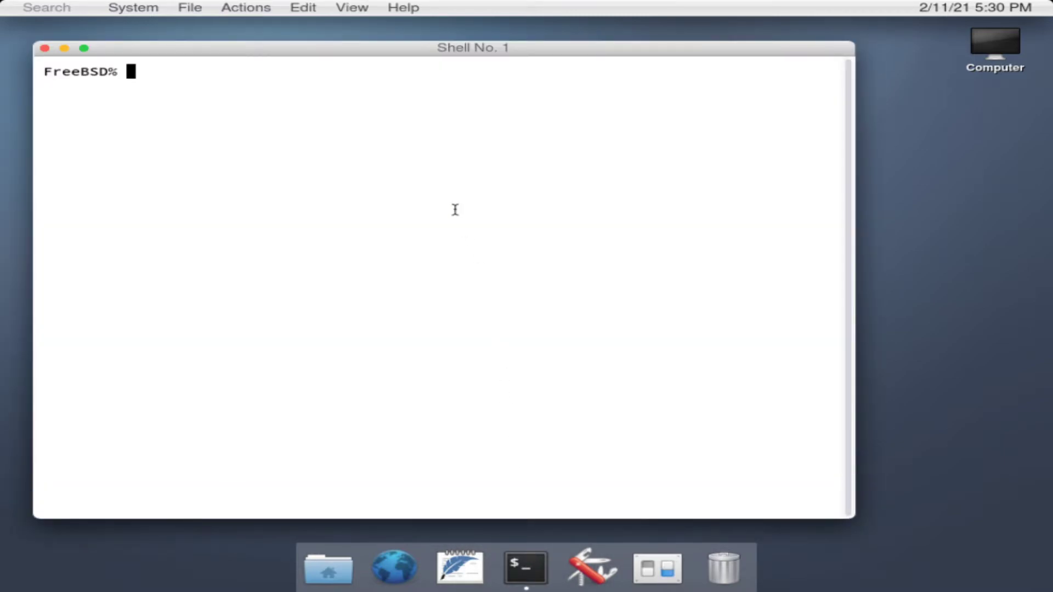
type("uname -a")
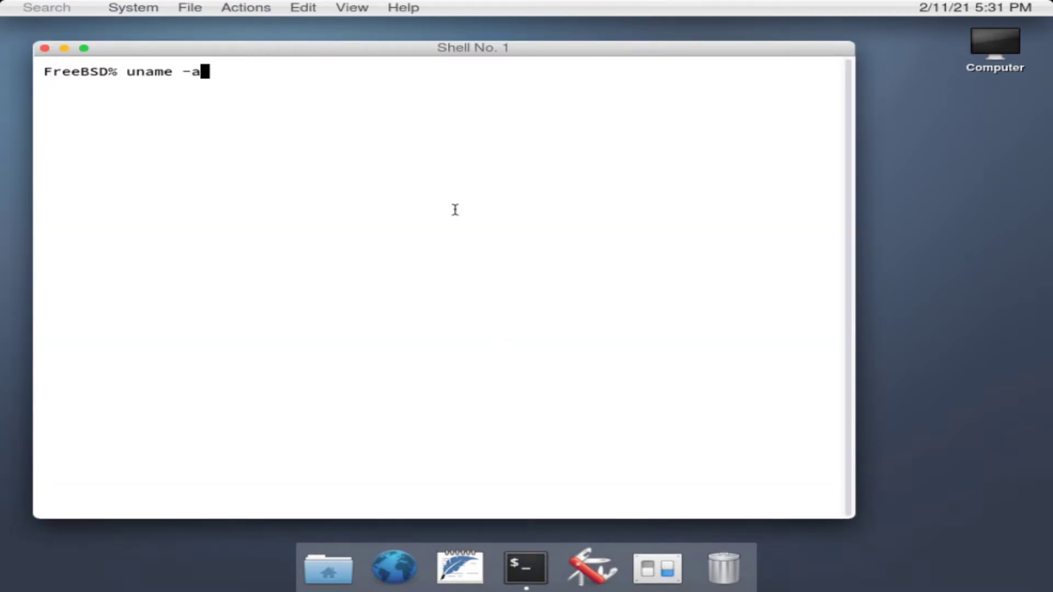
key("Return")
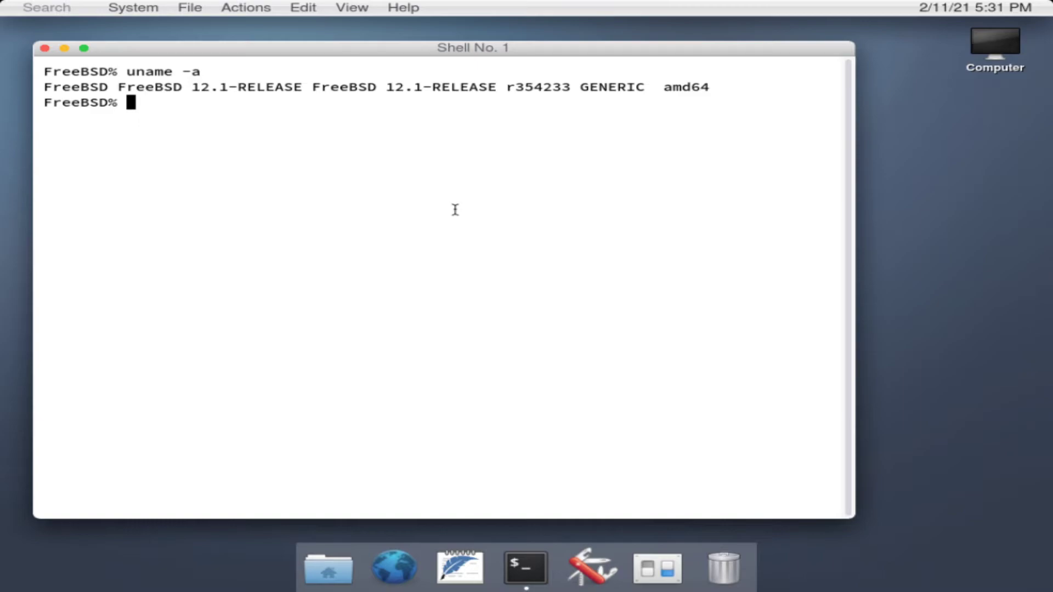
left_click(45, 50)
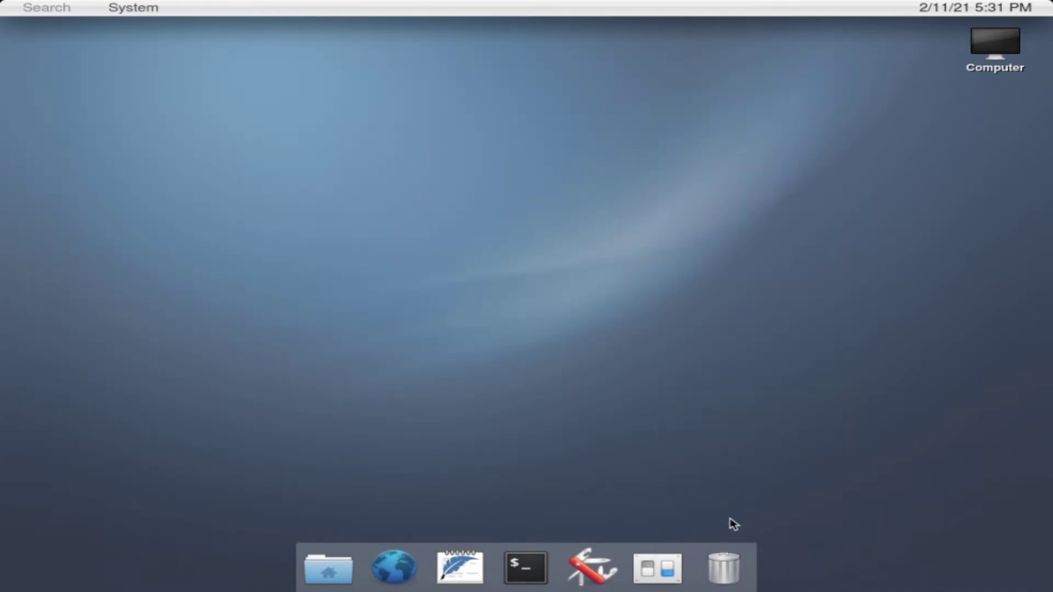
Open the Utilities folder, launch Calendar, go back to January 2021 and close the calendar.
left_click(591, 564)
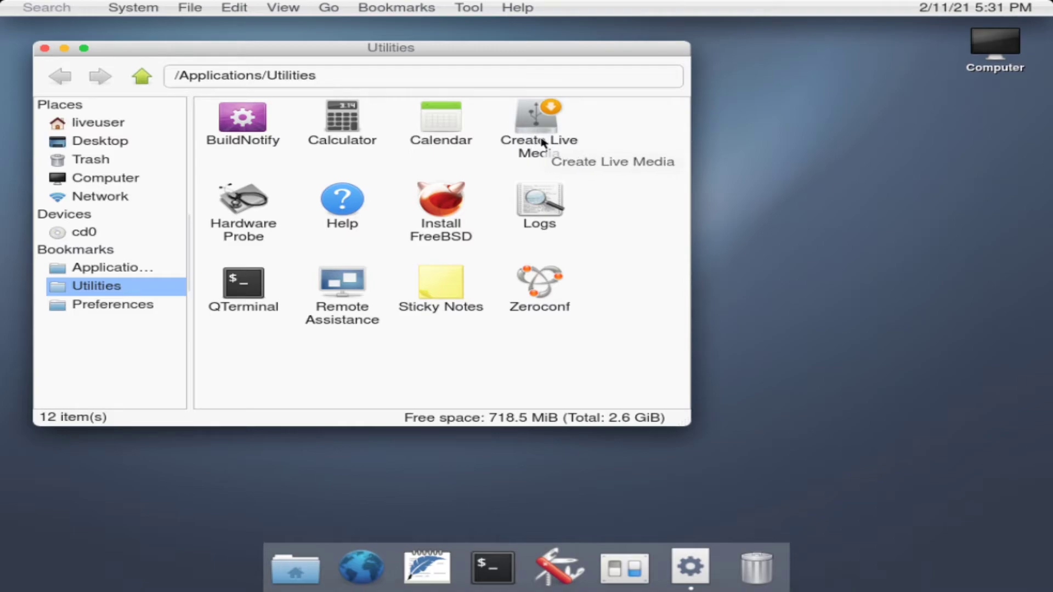
double_click(436, 130)
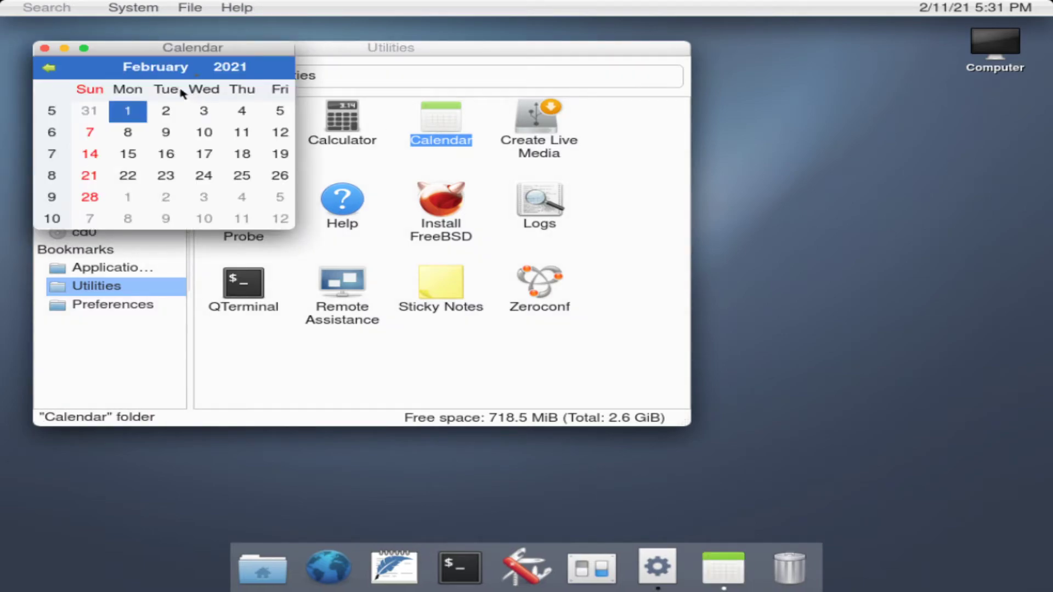
left_click(58, 72)
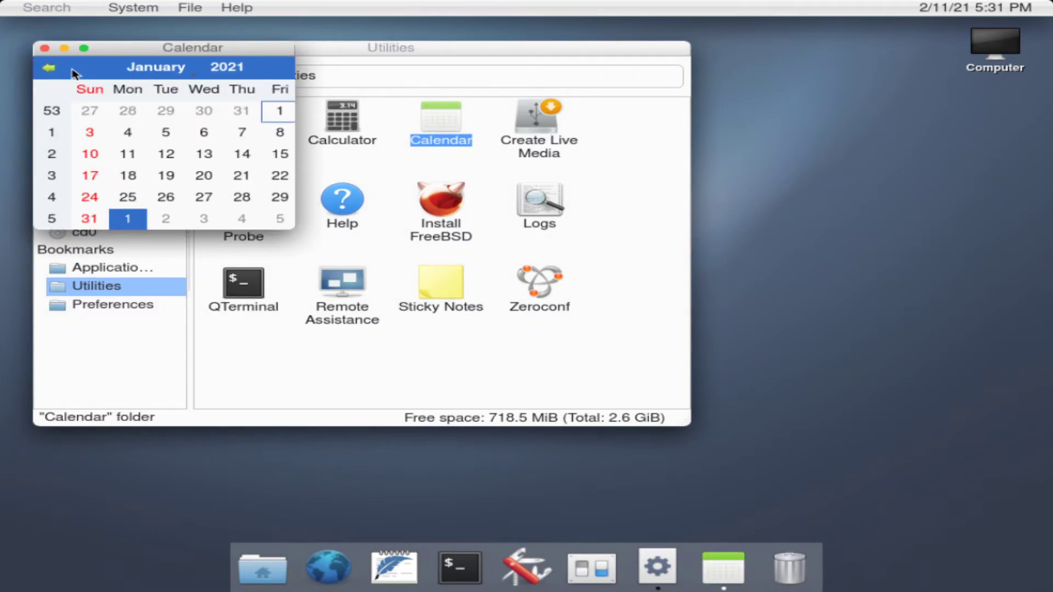
left_click(45, 48)
Launch Calculator from Utilities, enter 2, and close both the calculator and the Utilities folder.
double_click(345, 131)
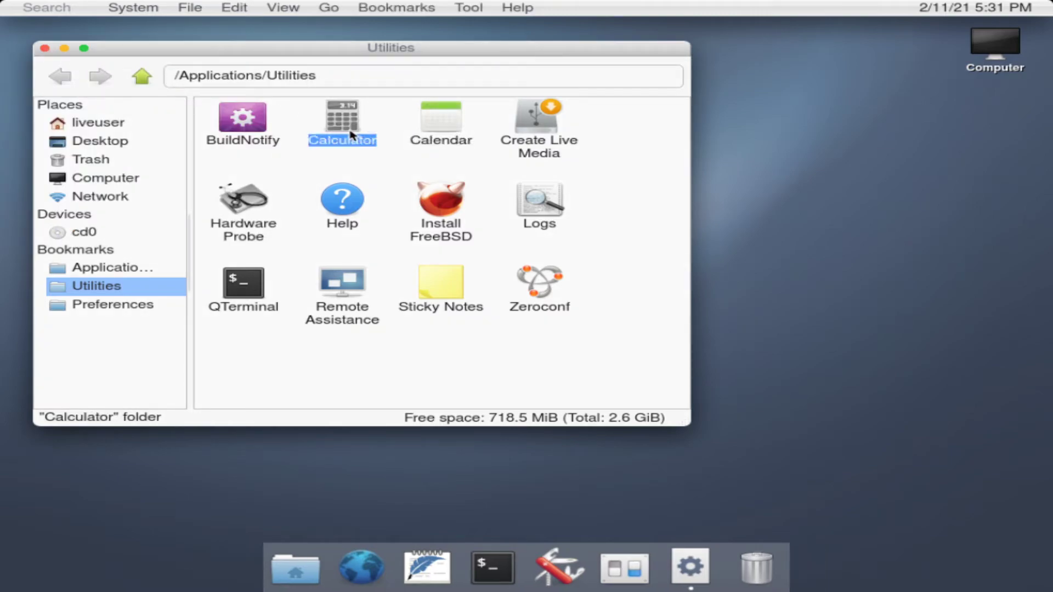
left_click(136, 217)
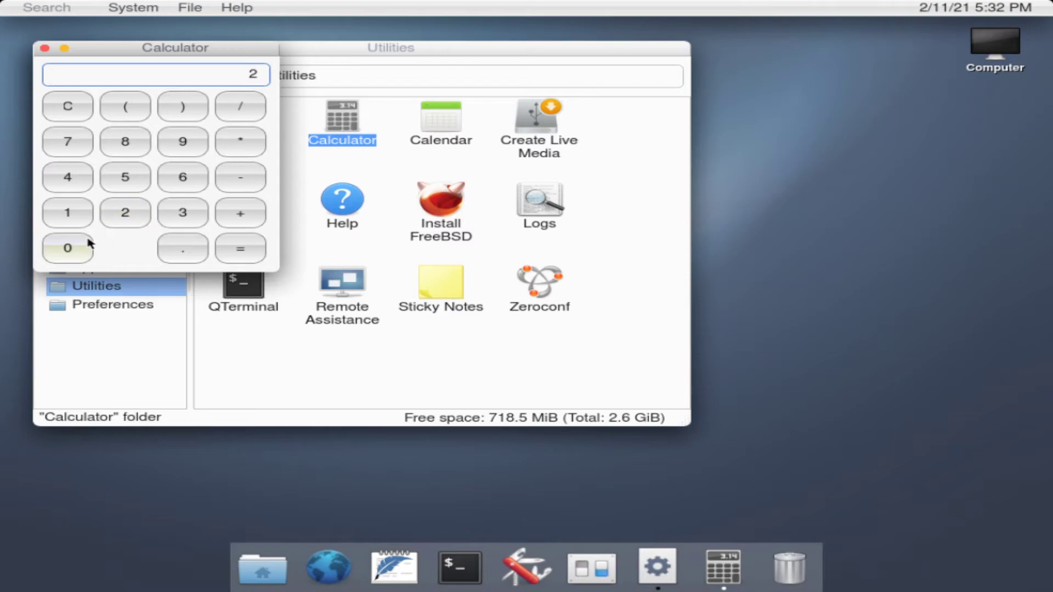
left_click(44, 48)
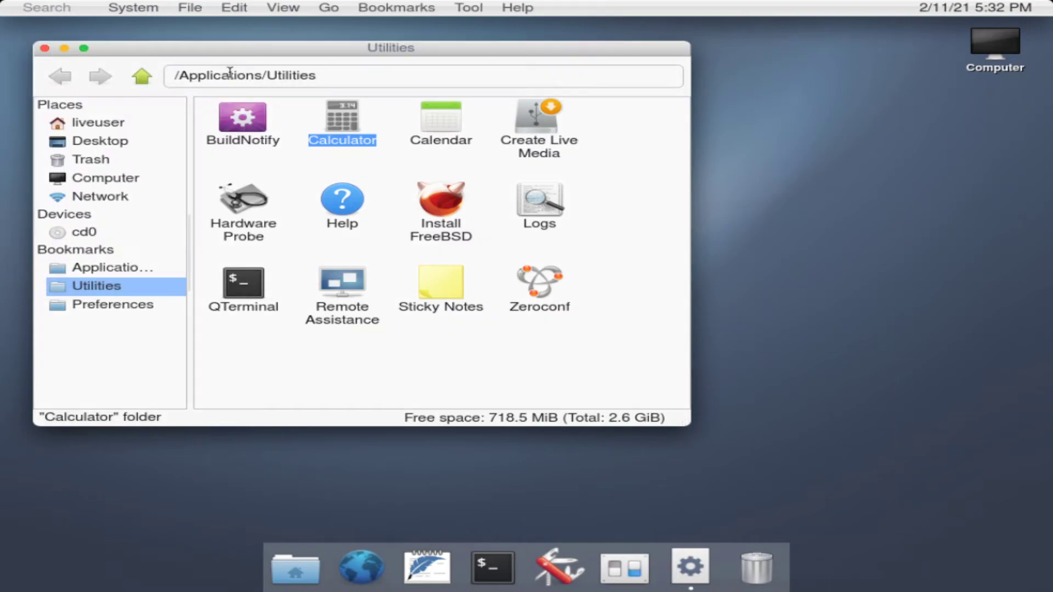
left_click(44, 48)
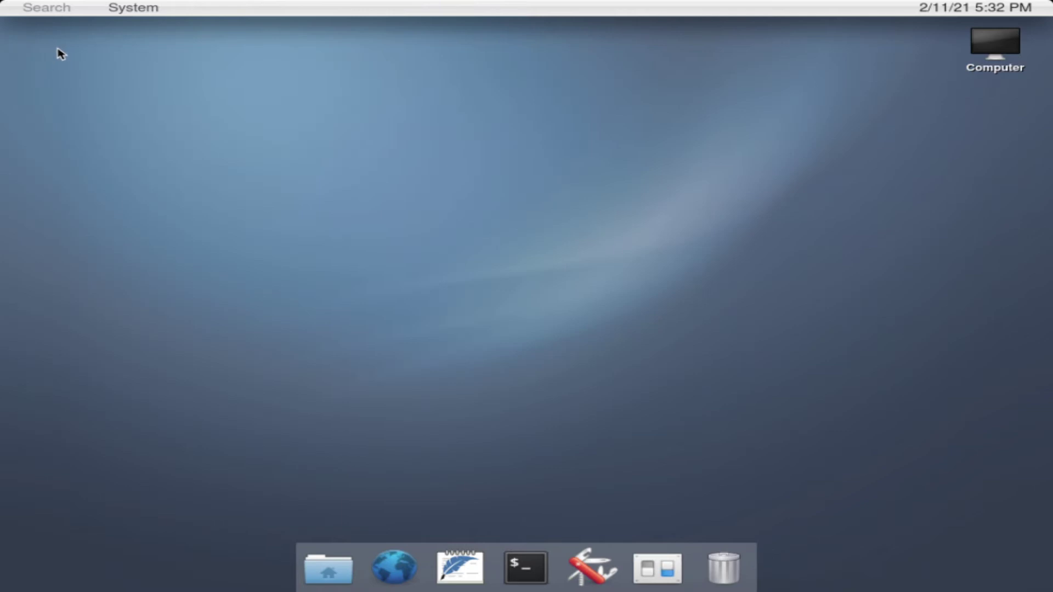
Open the Desktop settings from Preferences, set the background color to #78b47a, apply it and close the Preferences folder.
left_click(656, 576)
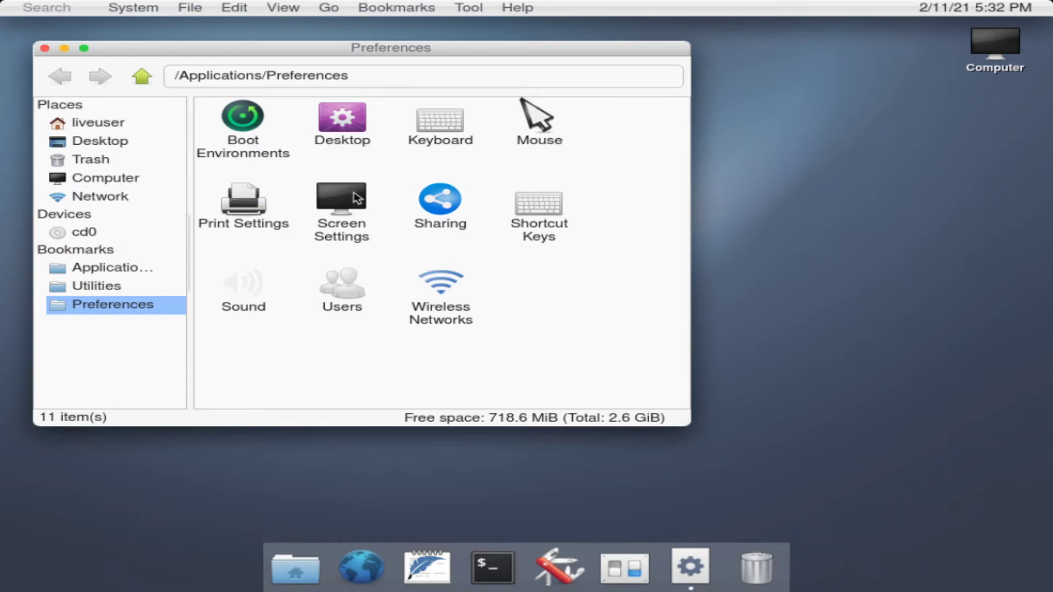
left_click(261, 284)
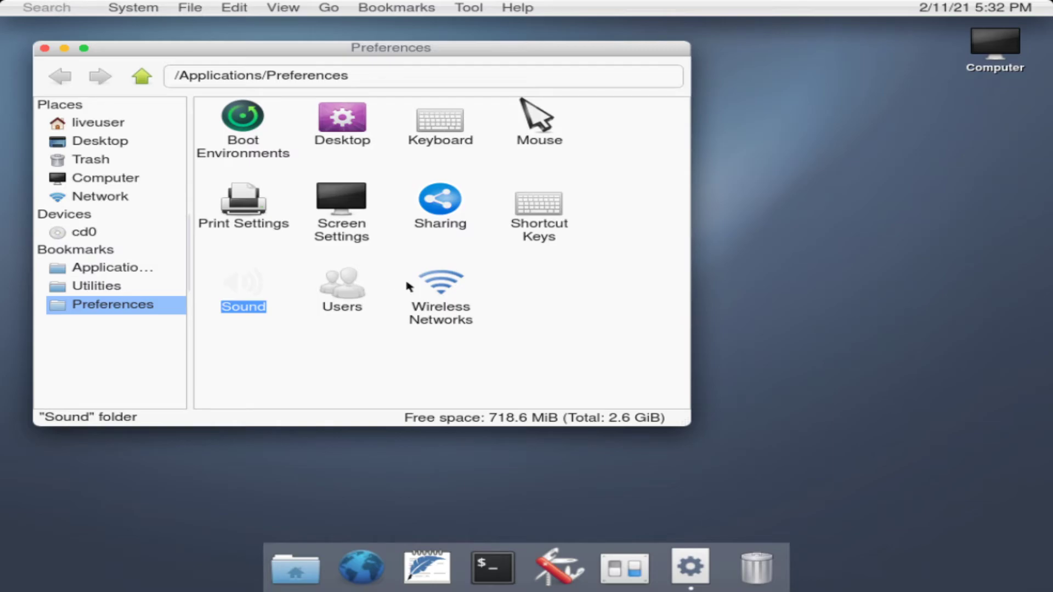
double_click(332, 129)
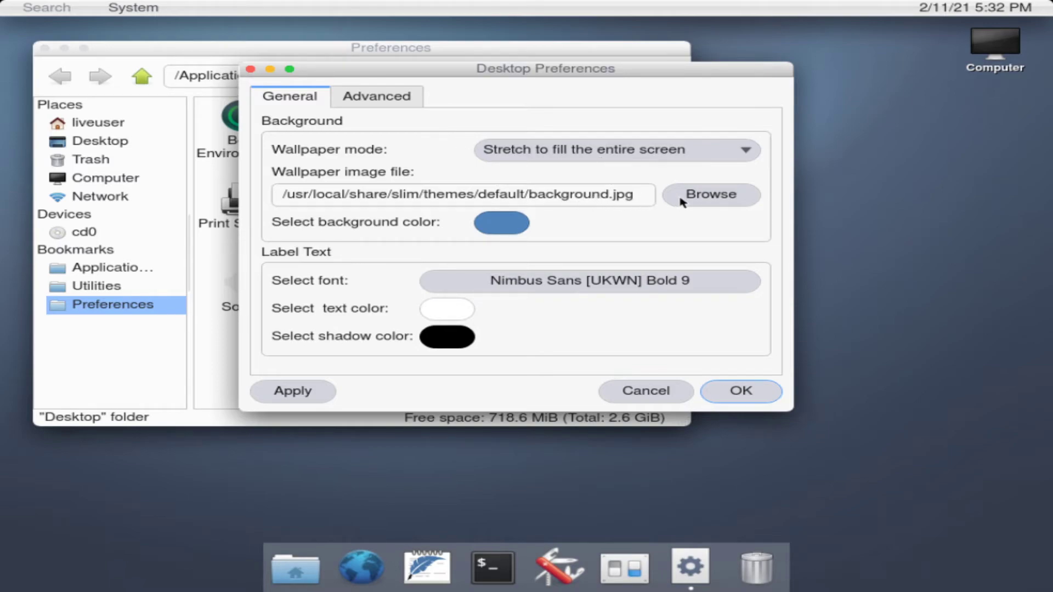
left_click(510, 228)
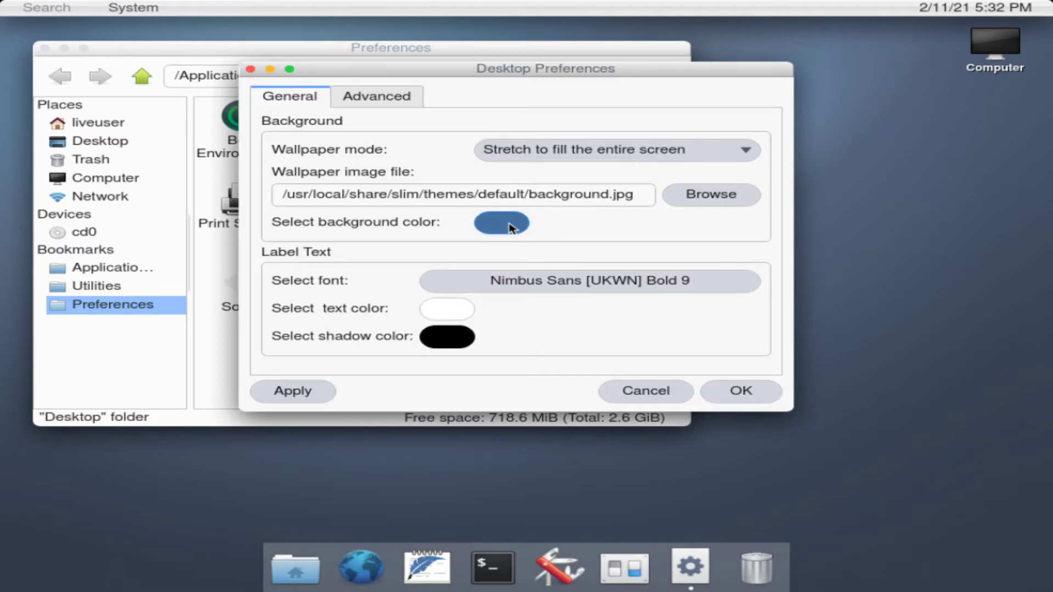
left_click(634, 189)
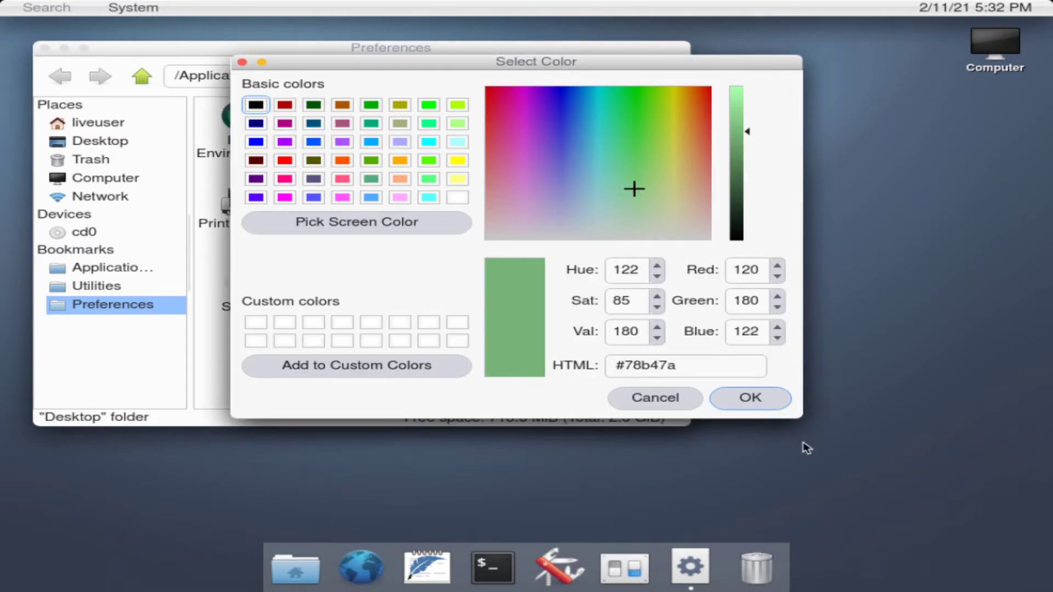
left_click(763, 404)
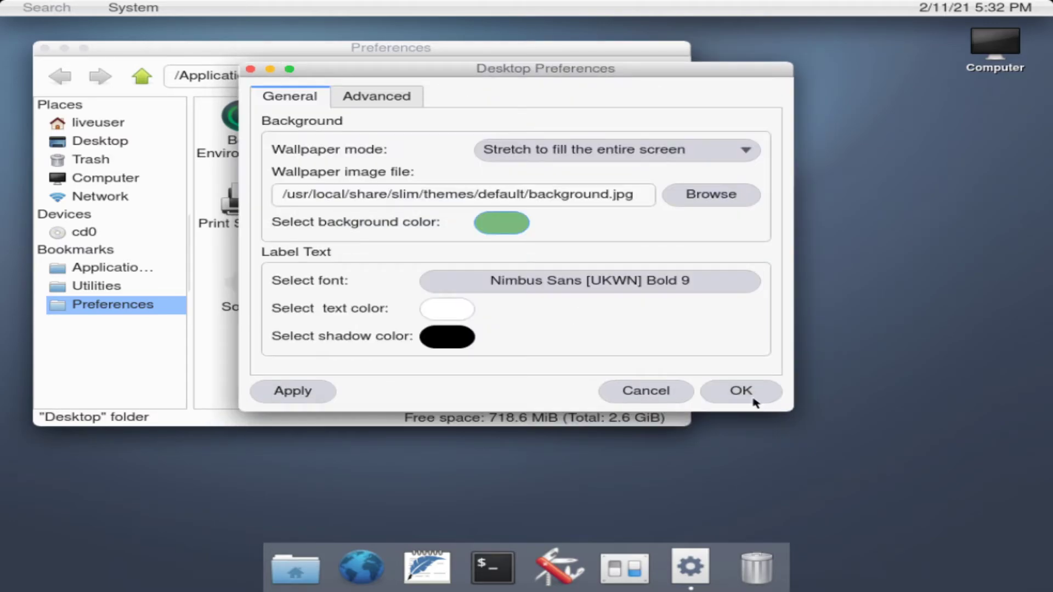
left_click(754, 402)
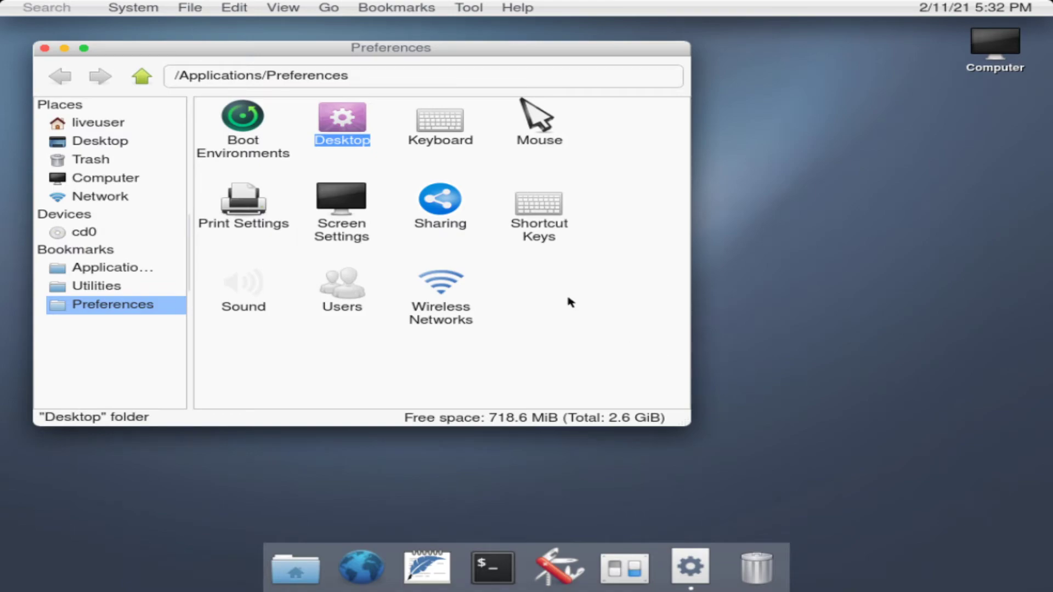
left_click(45, 49)
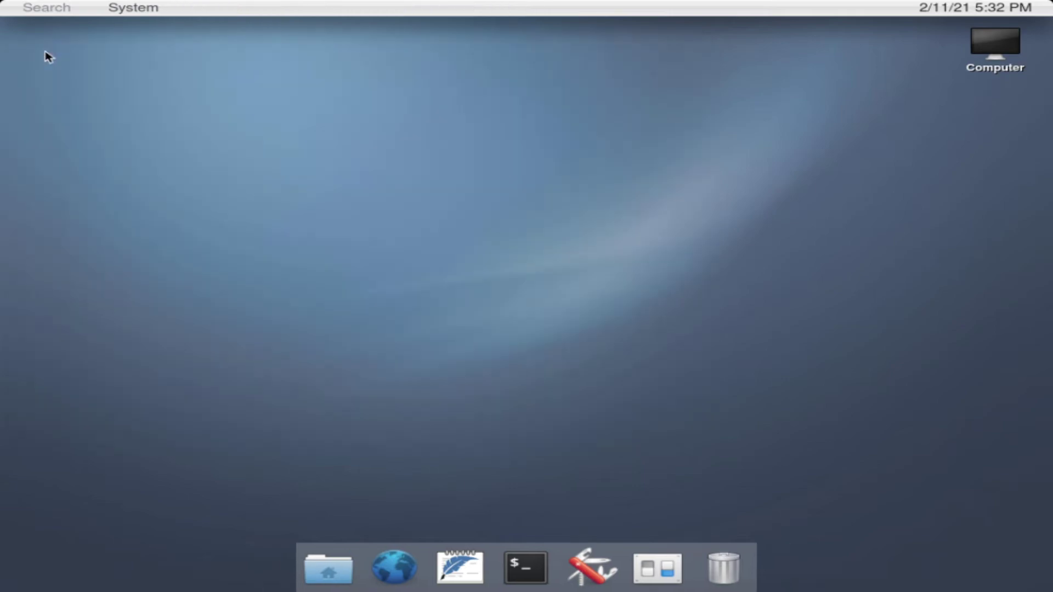
left_click_drag(394, 214, 650, 399)
View the system details in About This Computer and close the window.
left_click(151, 12)
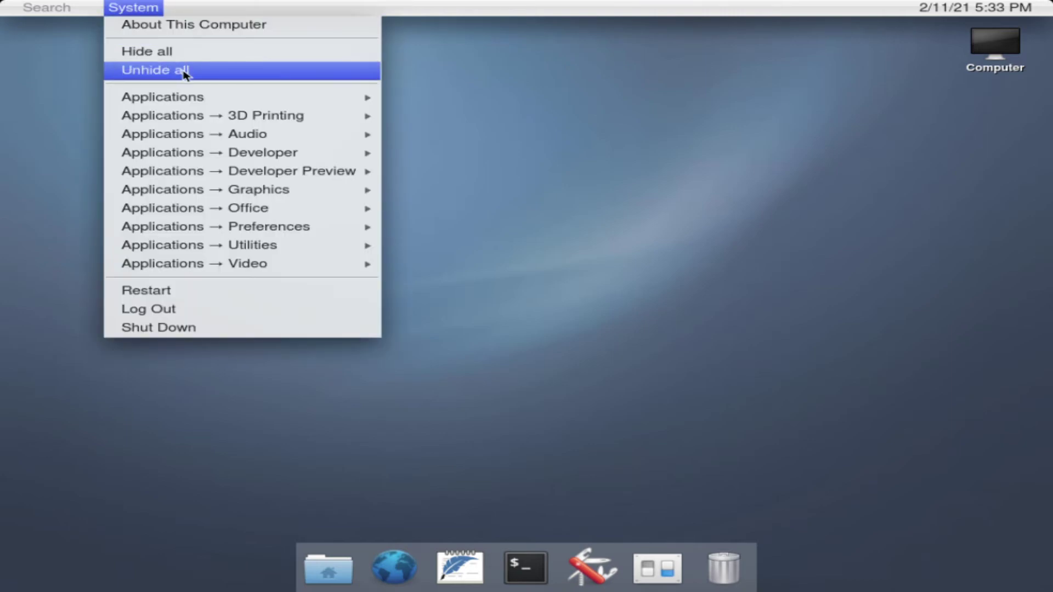
left_click(208, 25)
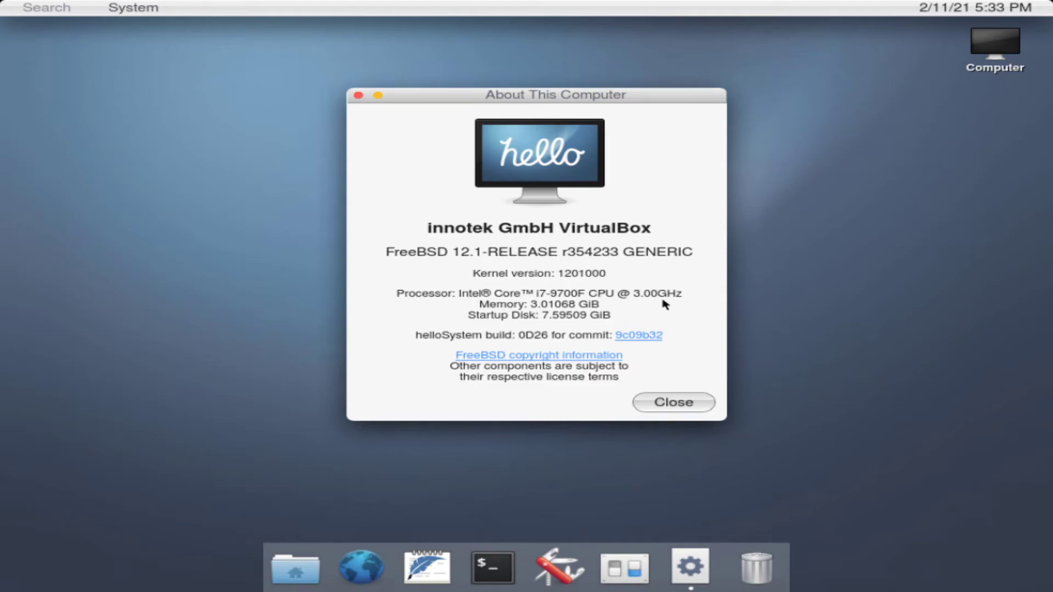
left_click(669, 403)
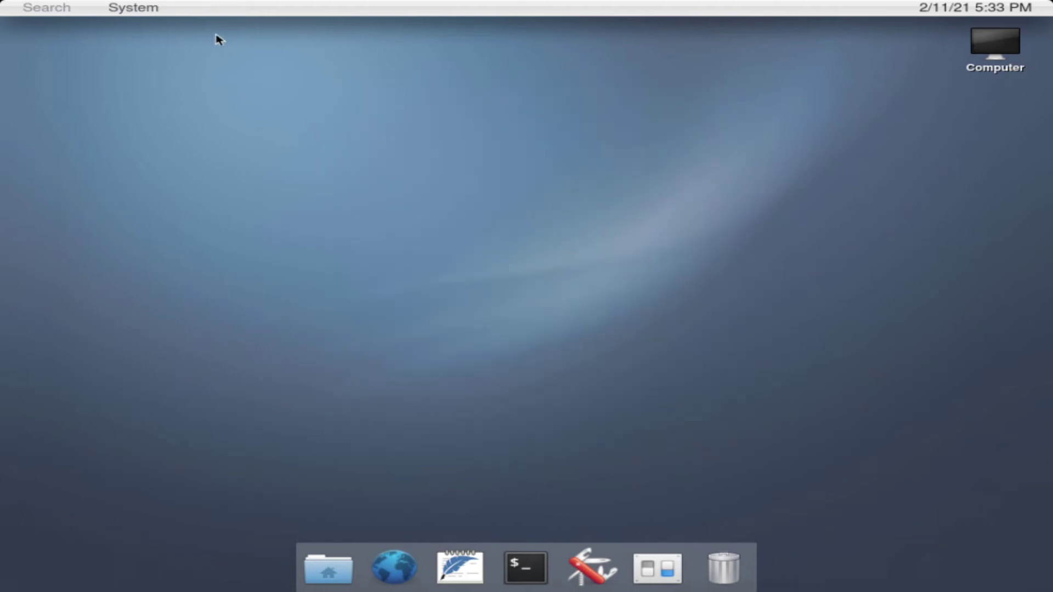
Examine the system's application categories, including 3D Printing, Developer, Office, Utilities and Preferences, without launching anything.
left_click(158, 14)
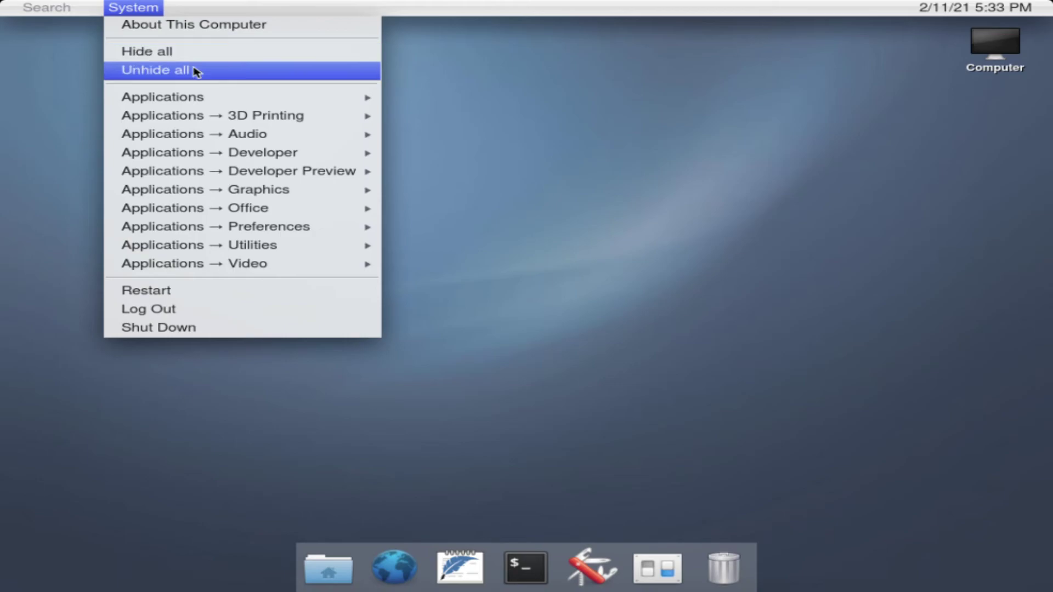
mouse_move(215, 102)
mouse_move(241, 118)
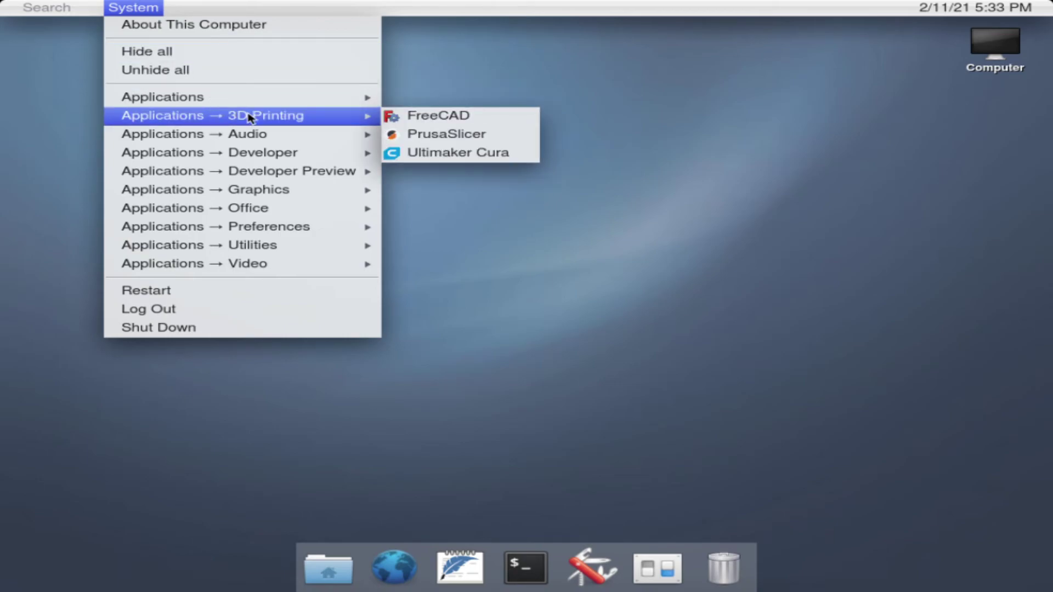
mouse_move(260, 135)
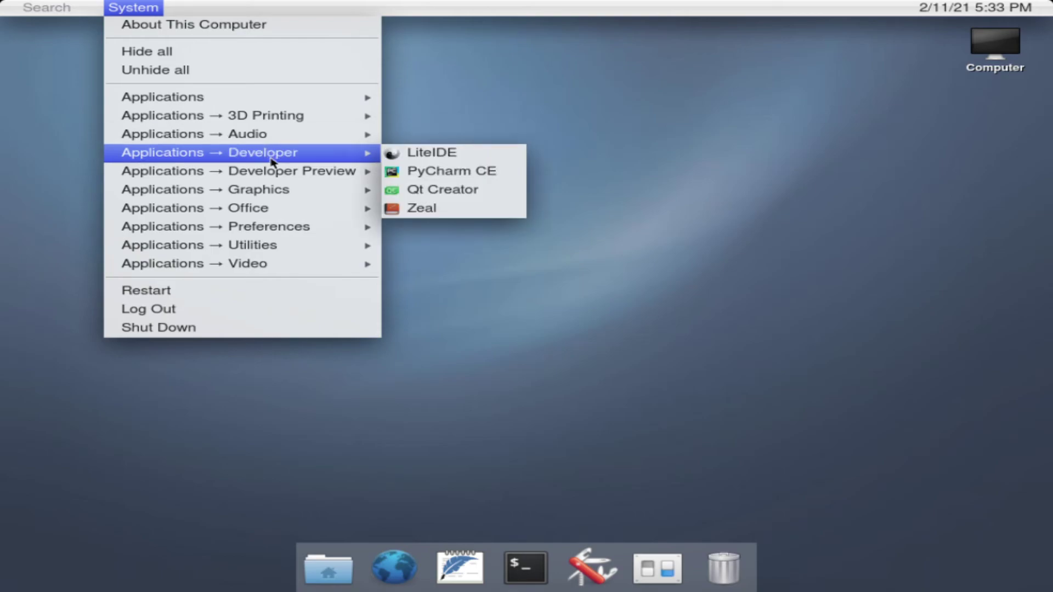
mouse_move(274, 173)
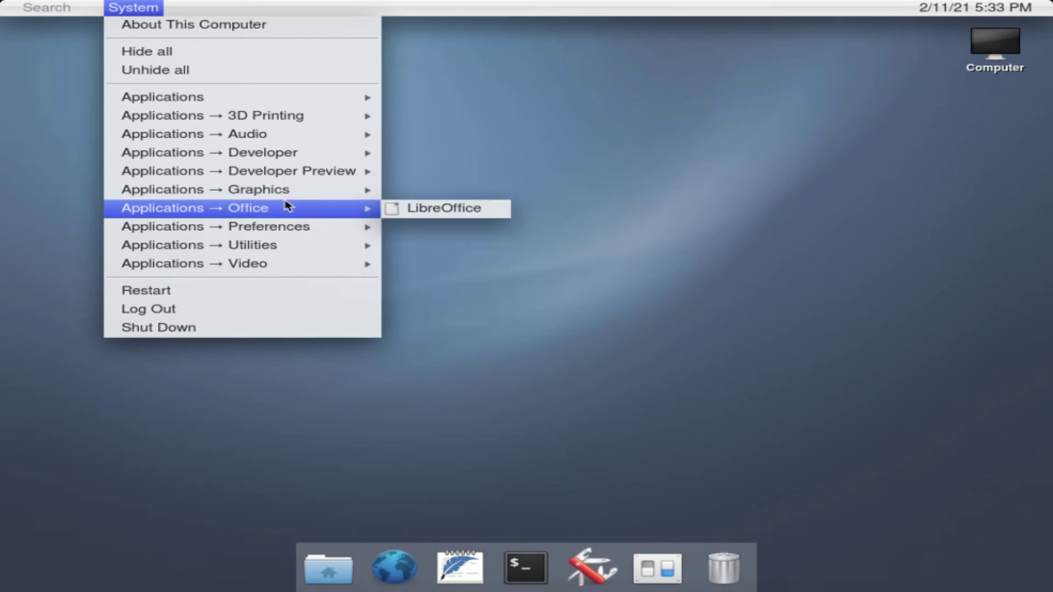
mouse_move(276, 229)
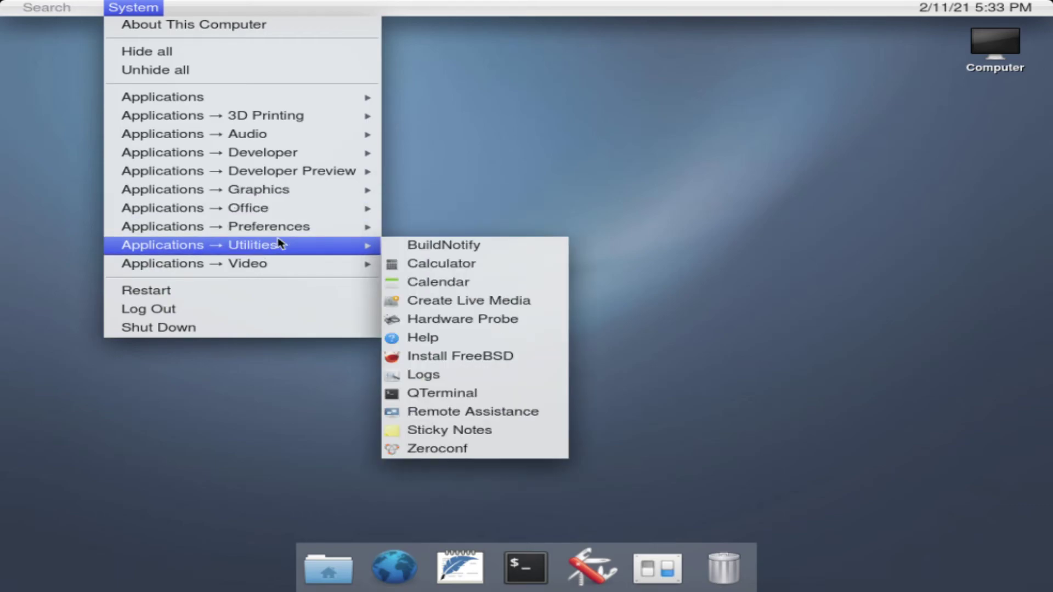
mouse_move(278, 262)
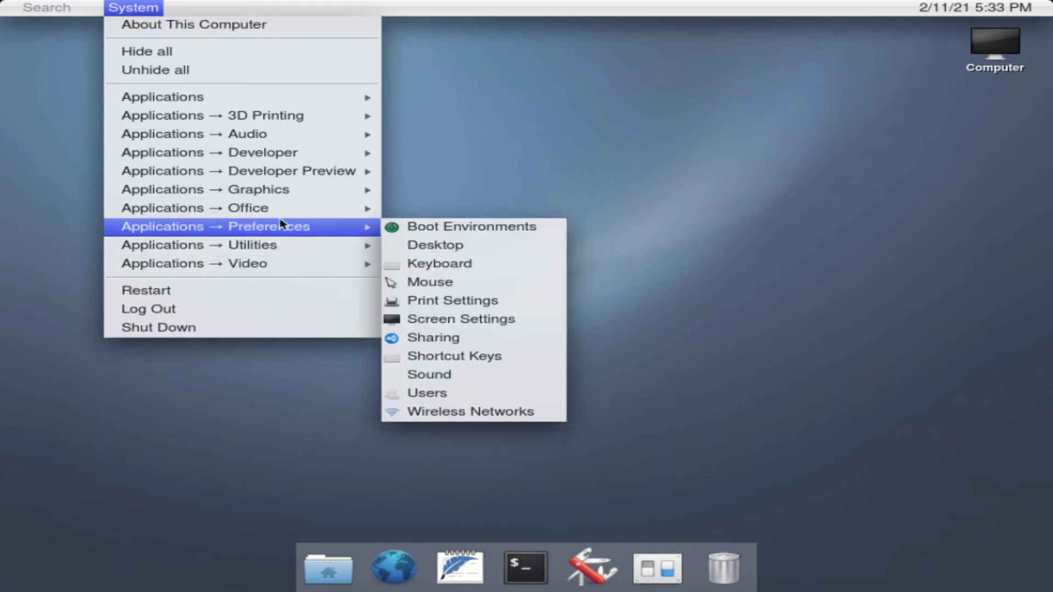
mouse_move(312, 121)
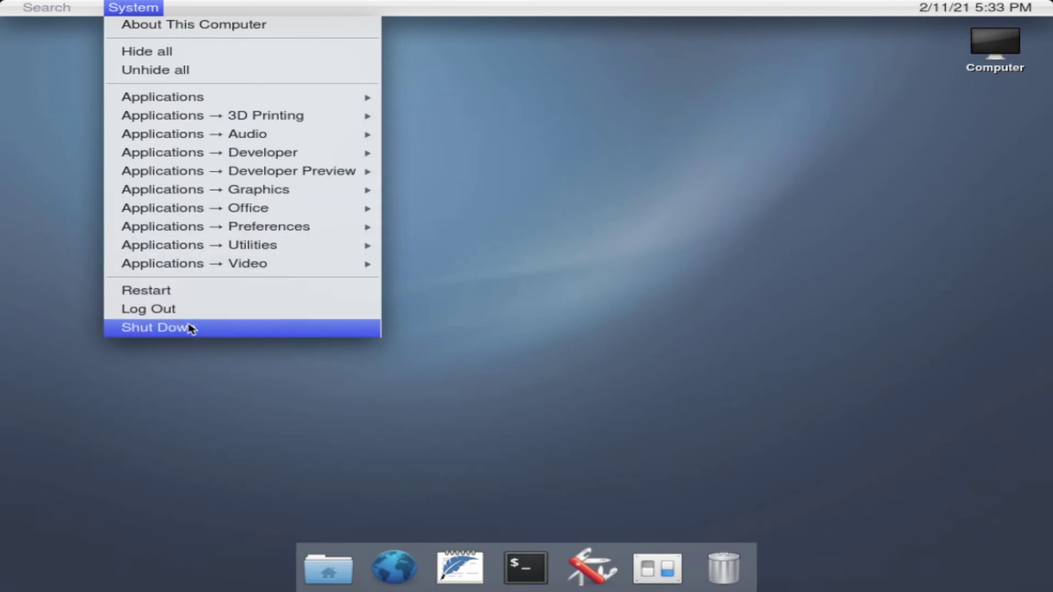
left_click(732, 196)
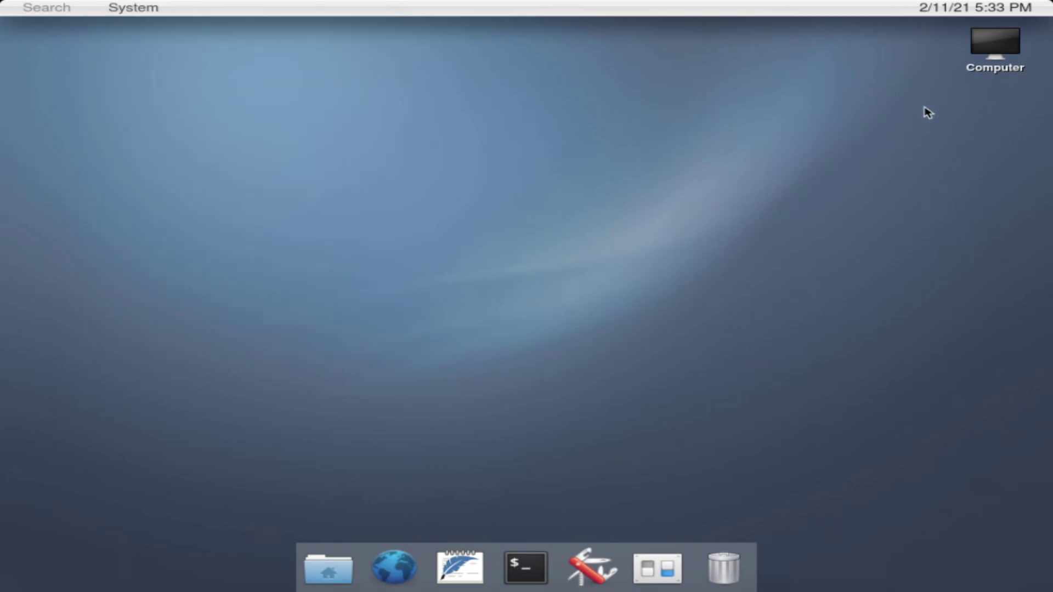
Browse from Computer through File System and Applications into the Office folder, go back up to the root and close the file manager.
double_click(1015, 38)
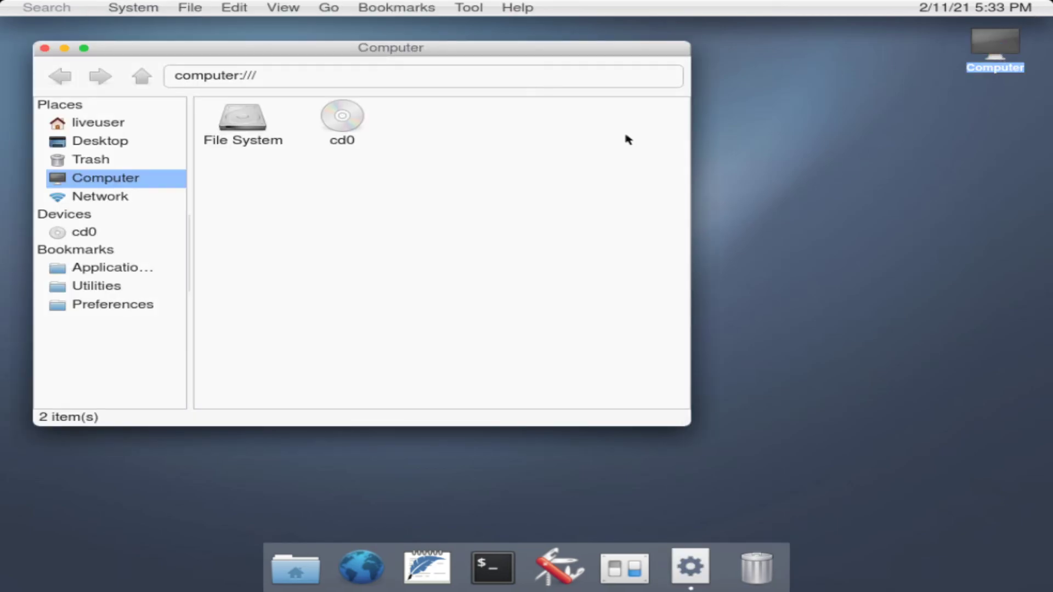
double_click(274, 135)
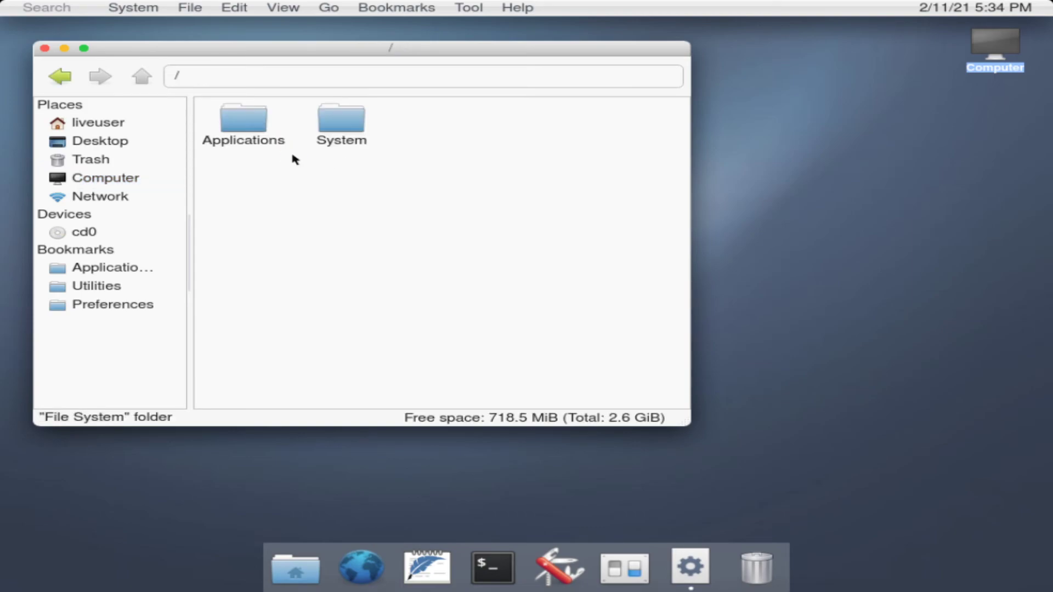
double_click(228, 118)
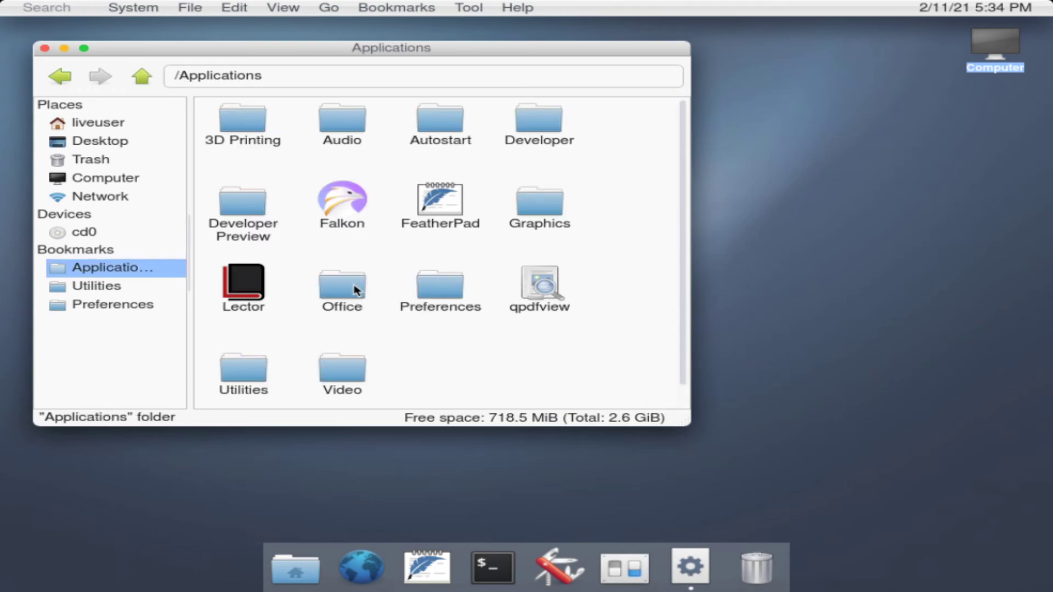
double_click(356, 289)
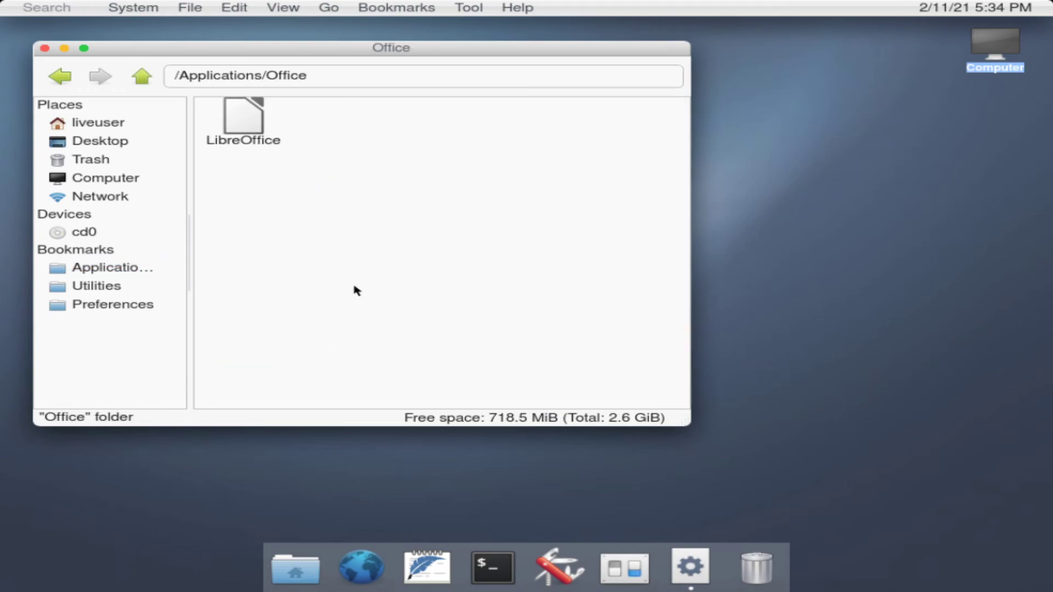
left_click(148, 85)
left_click(148, 85)
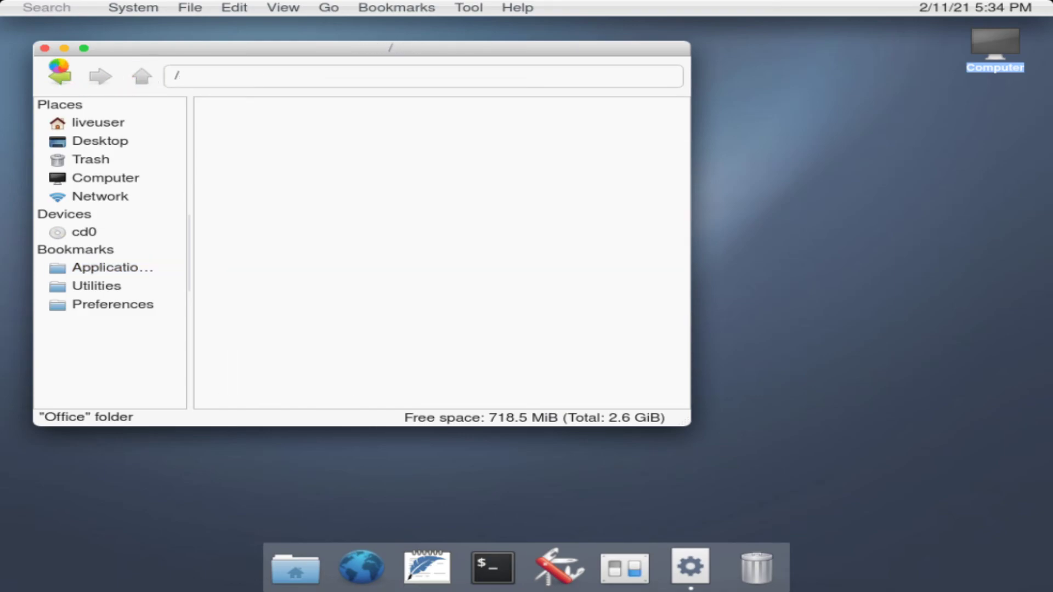
left_click(45, 48)
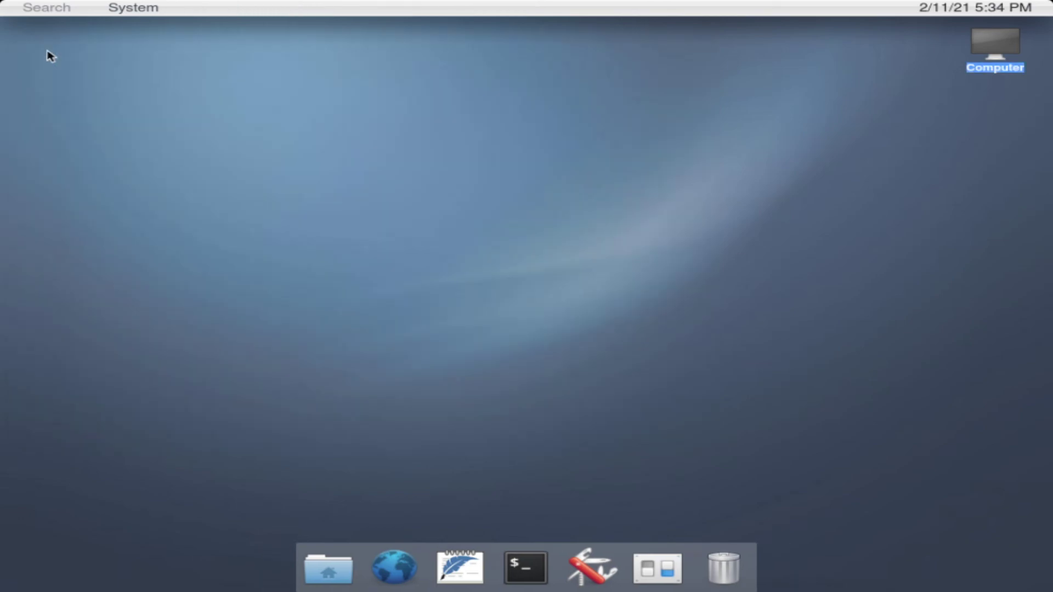
left_click_drag(429, 244, 632, 404)
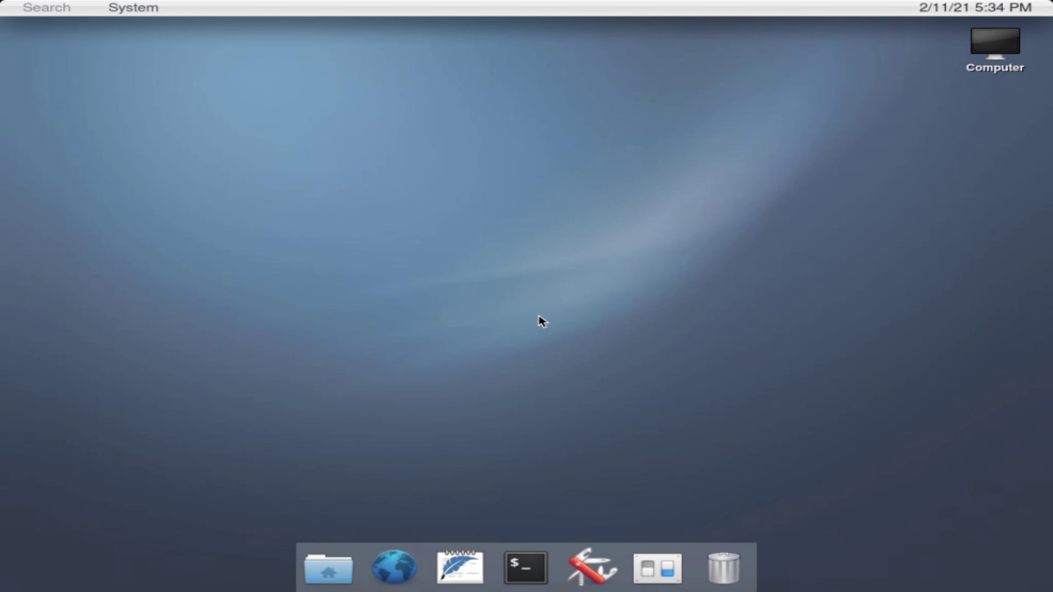
key("super")
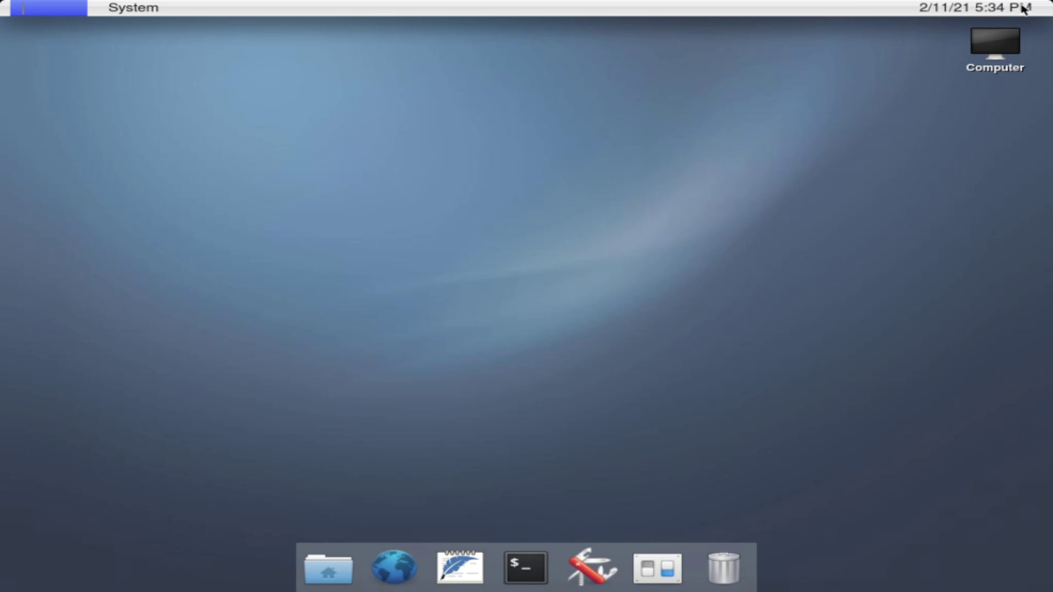
left_click(461, 184)
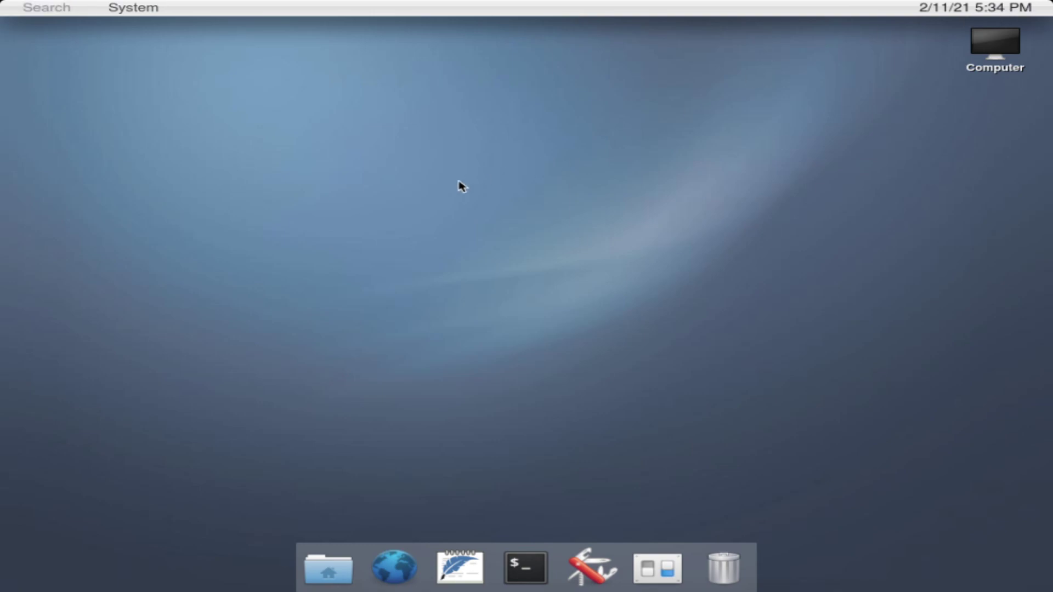